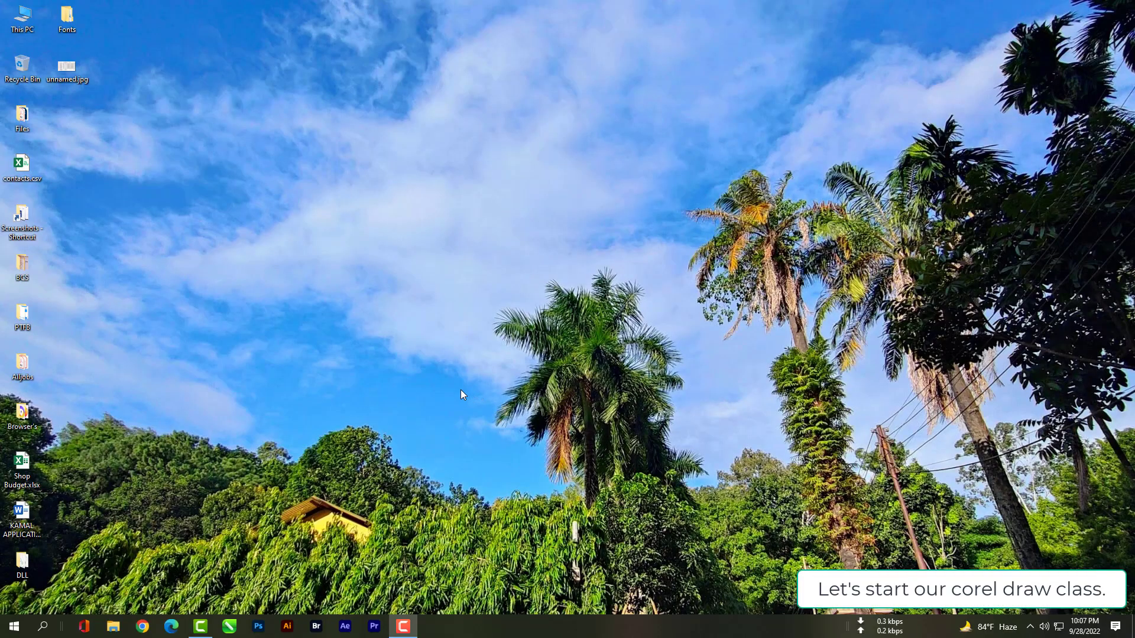
# Launch CorelDRAW 2021 from the taskbar and wait for its Welcome Screen.
pyautogui.click(235, 627)
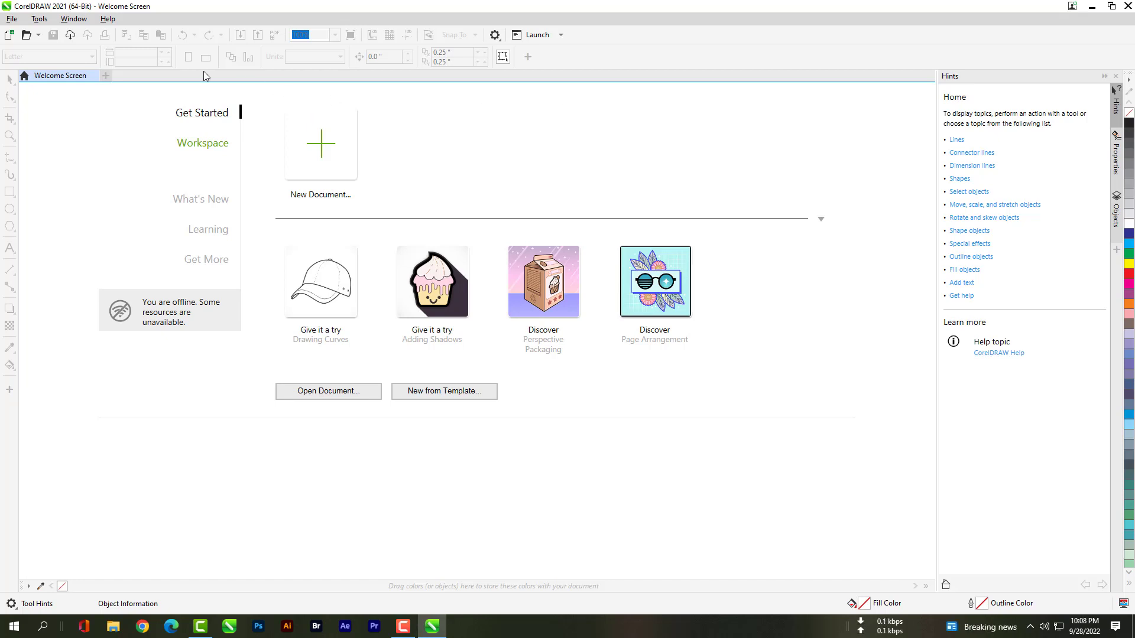
# In Options > Customization, try 125% and 150% interface scaling, then return to 100%.
pyautogui.click(39, 19)
pyautogui.moveTo(56, 35)
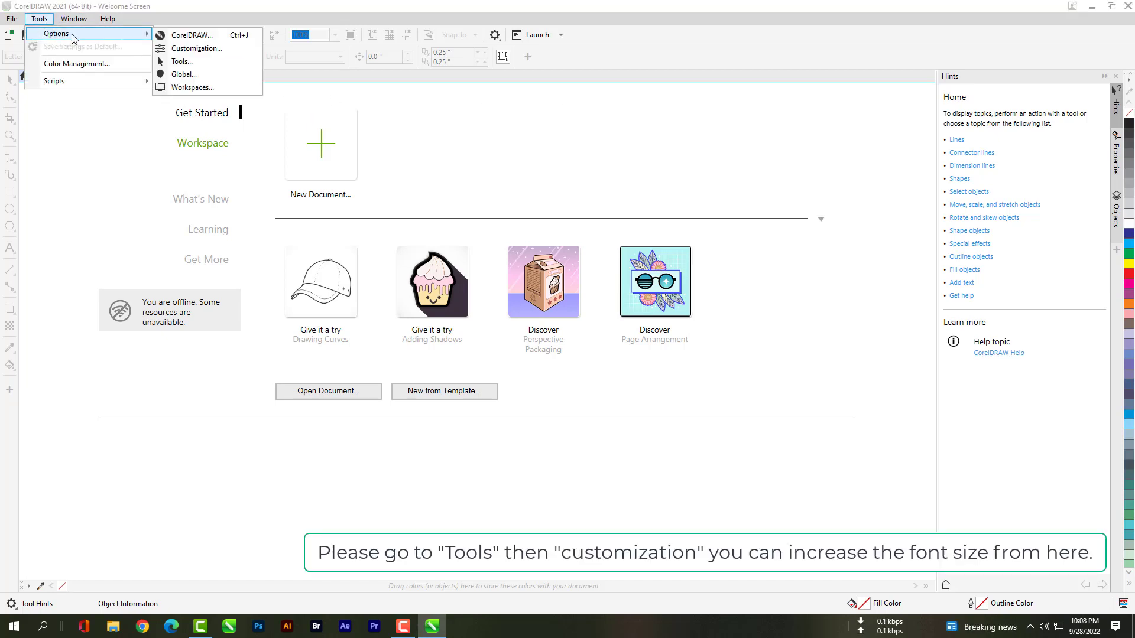
pyautogui.click(204, 49)
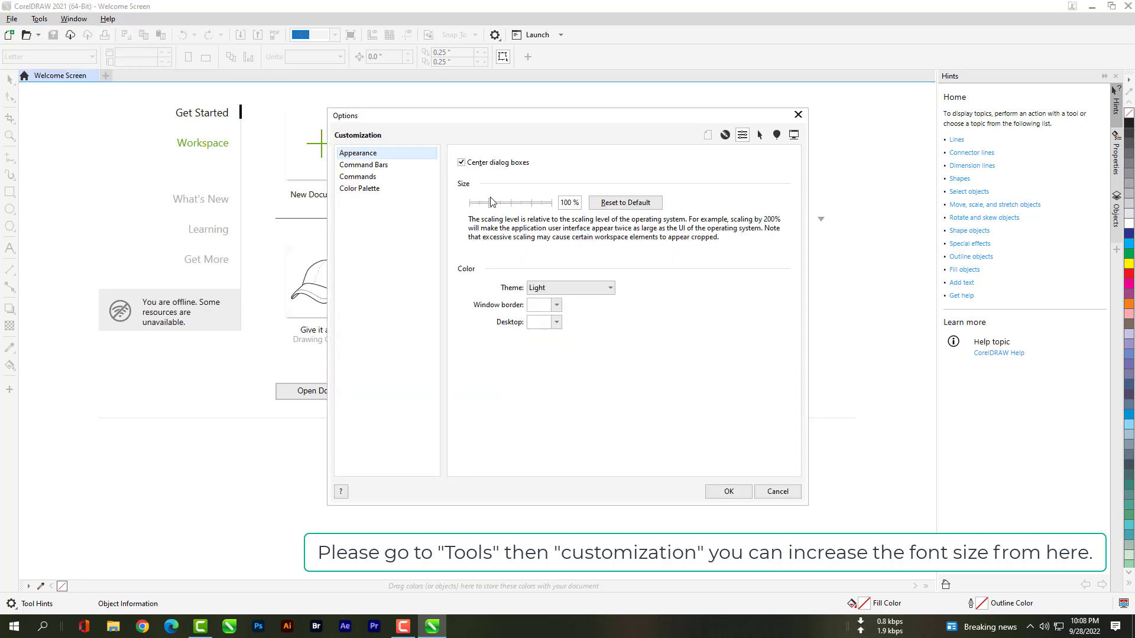
pyautogui.click(503, 205)
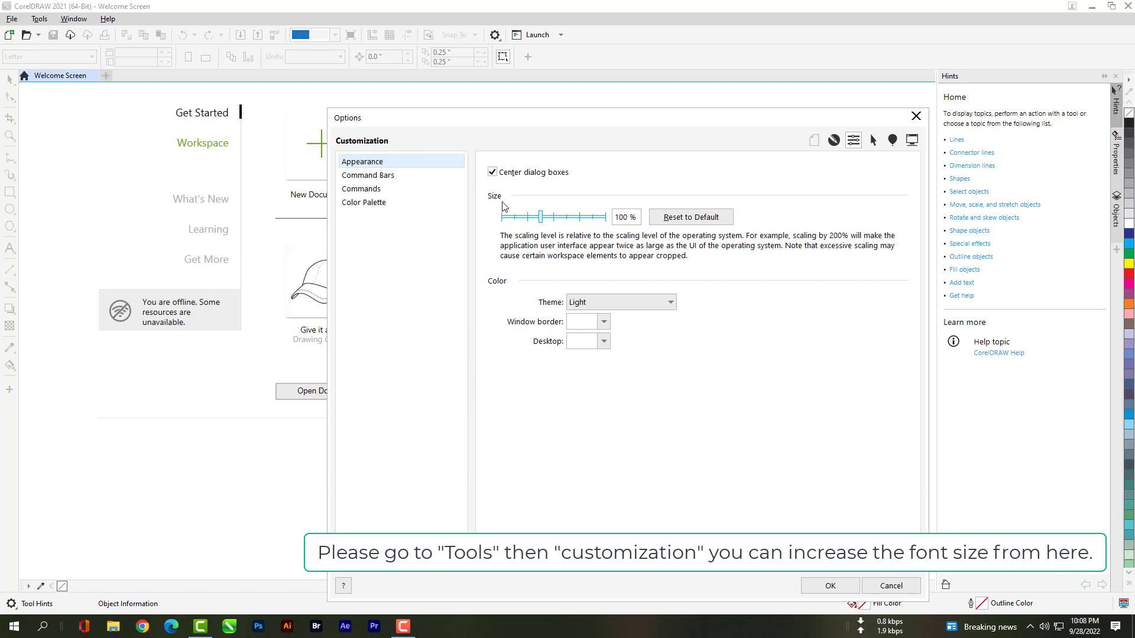
pyautogui.click(555, 219)
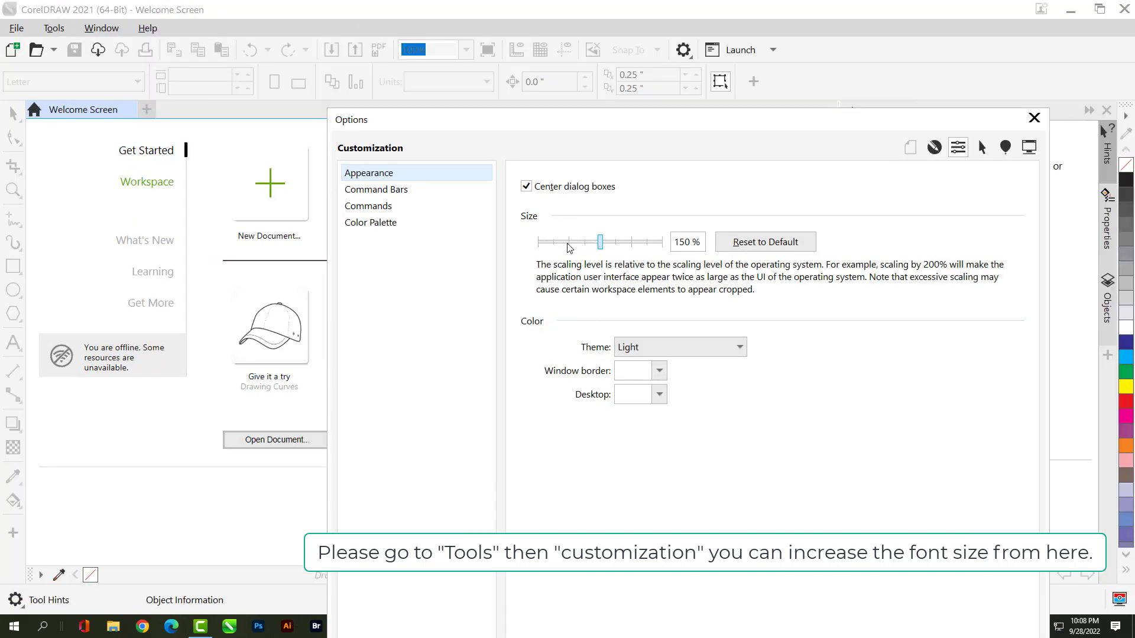
pyautogui.click(570, 244)
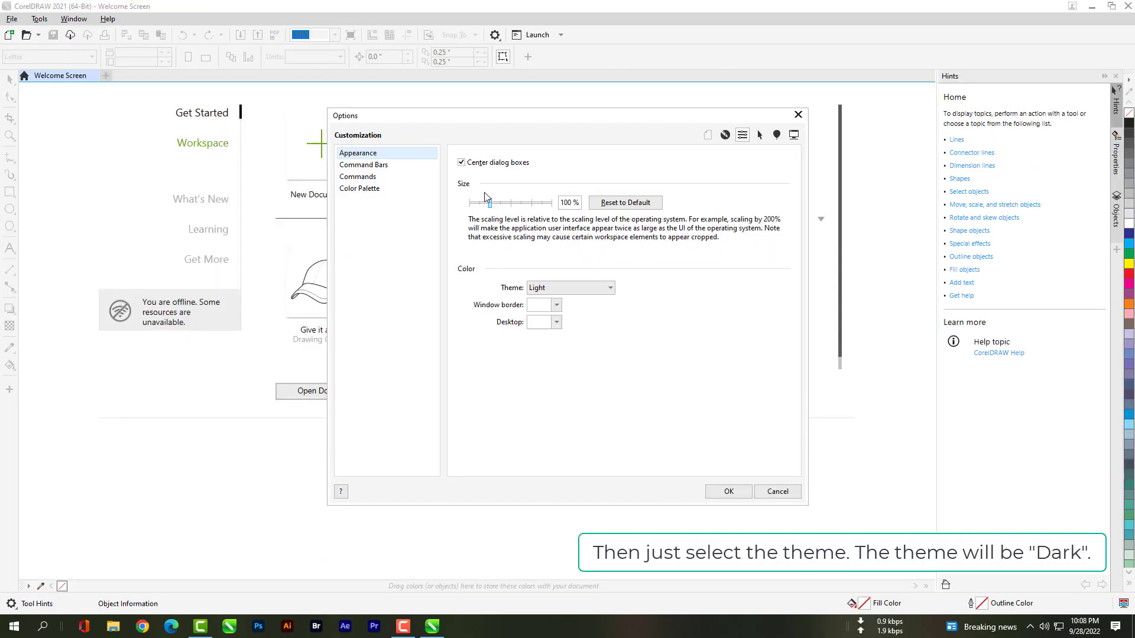
# Browse the Command Bars, Commands and Color Palette pages, then return to Appearance.
pyautogui.click(401, 168)
pyautogui.click(402, 178)
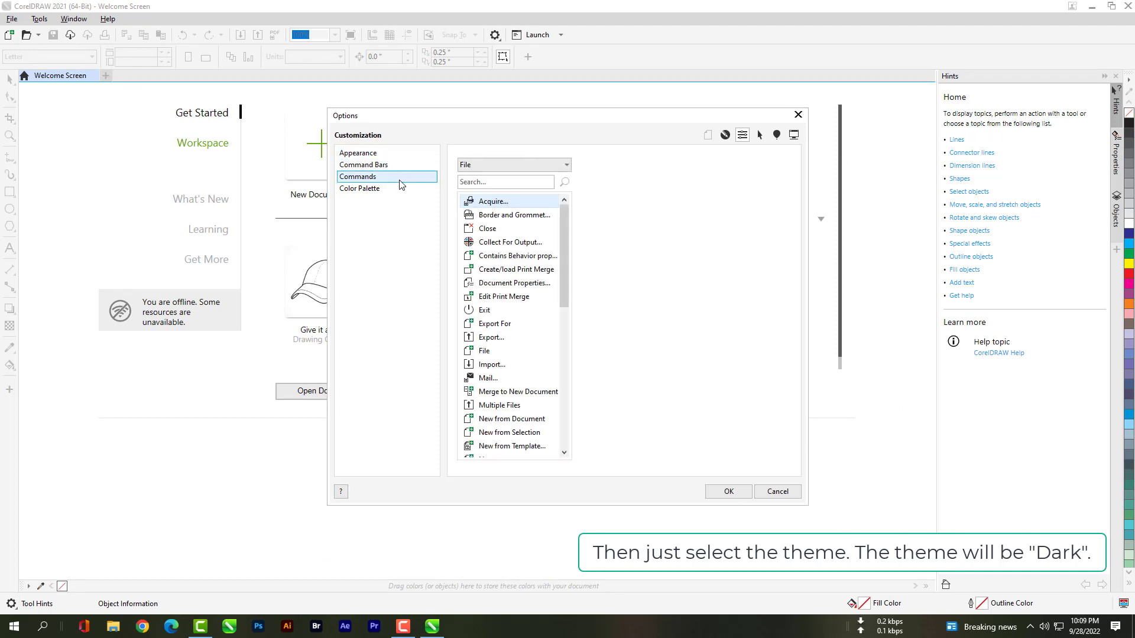
pyautogui.click(394, 190)
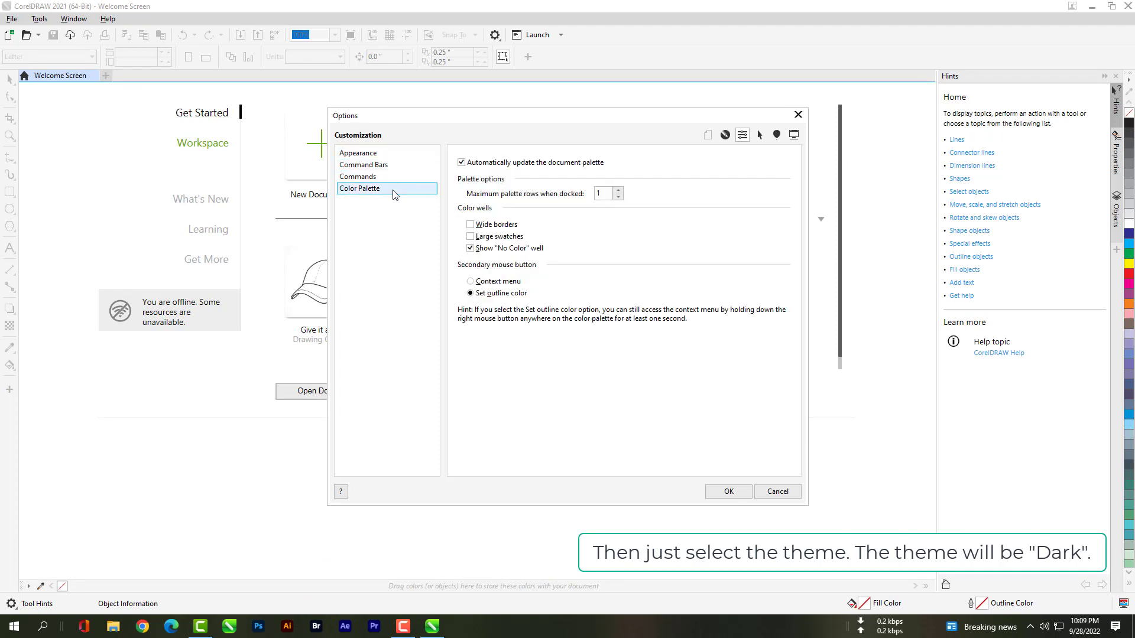
pyautogui.click(383, 154)
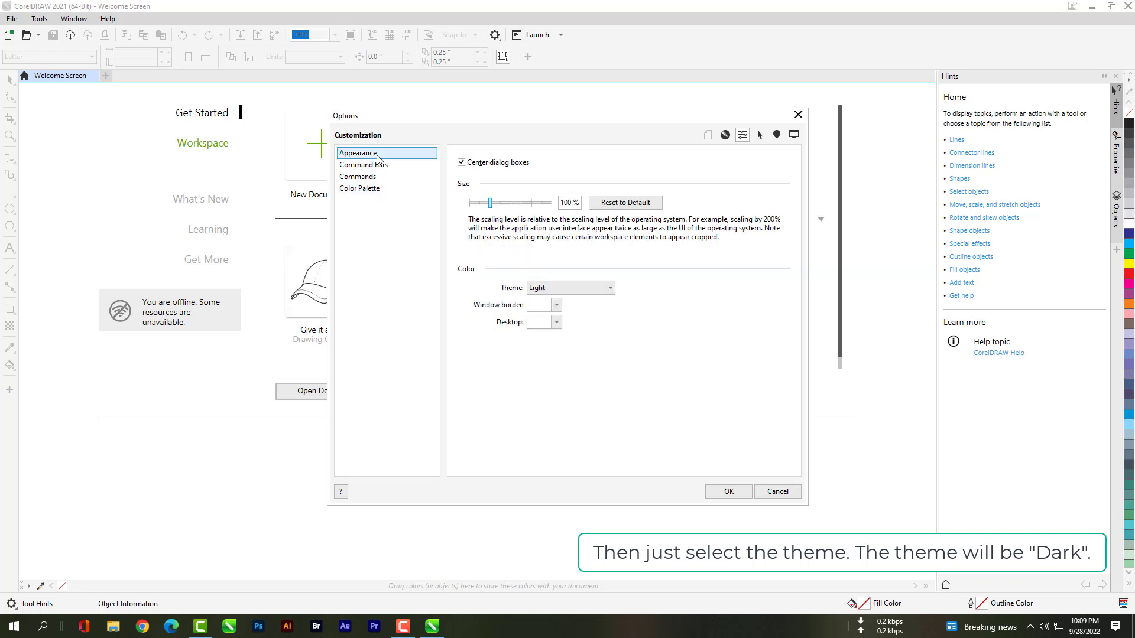
# Try the Medium, Dark and Black interface themes and settle on Dark.
pyautogui.click(566, 283)
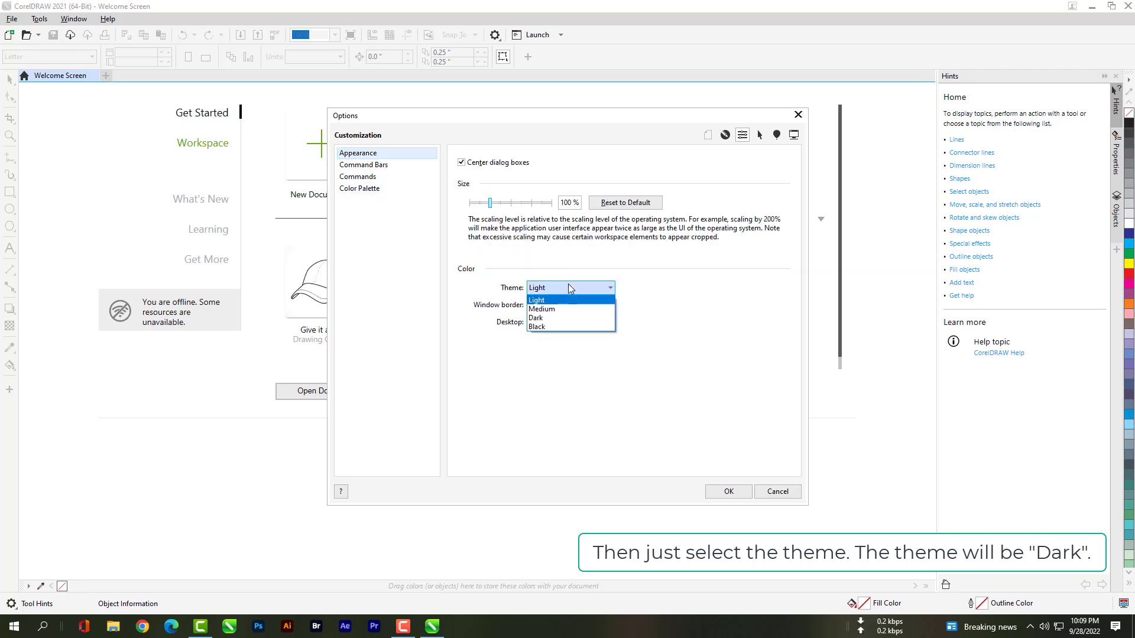
pyautogui.click(571, 310)
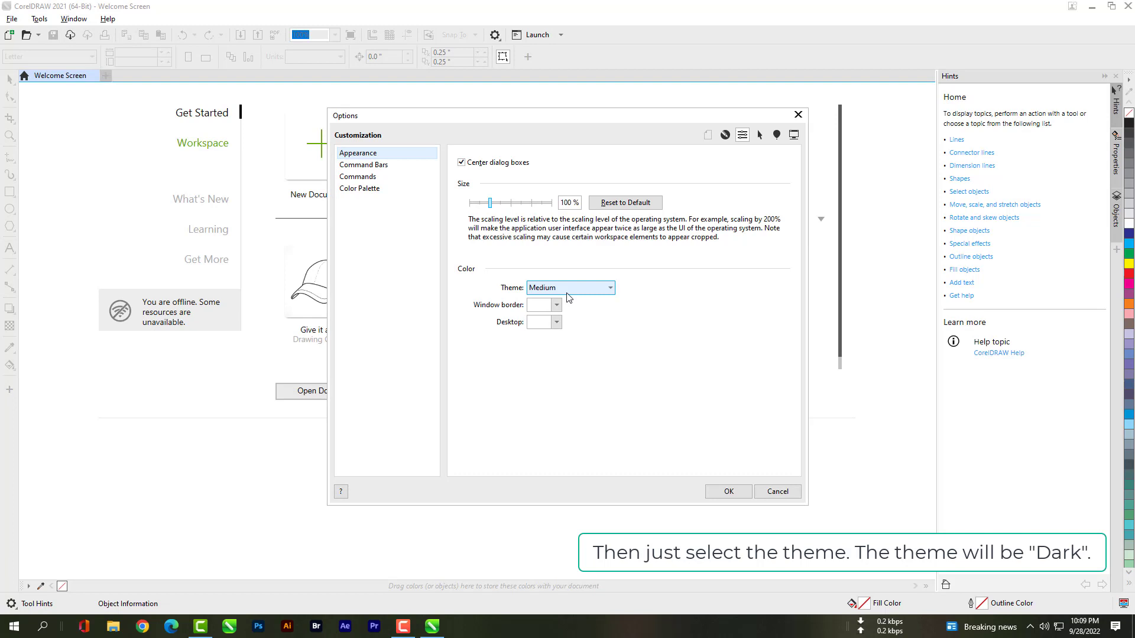
pyautogui.click(569, 289)
pyautogui.click(576, 319)
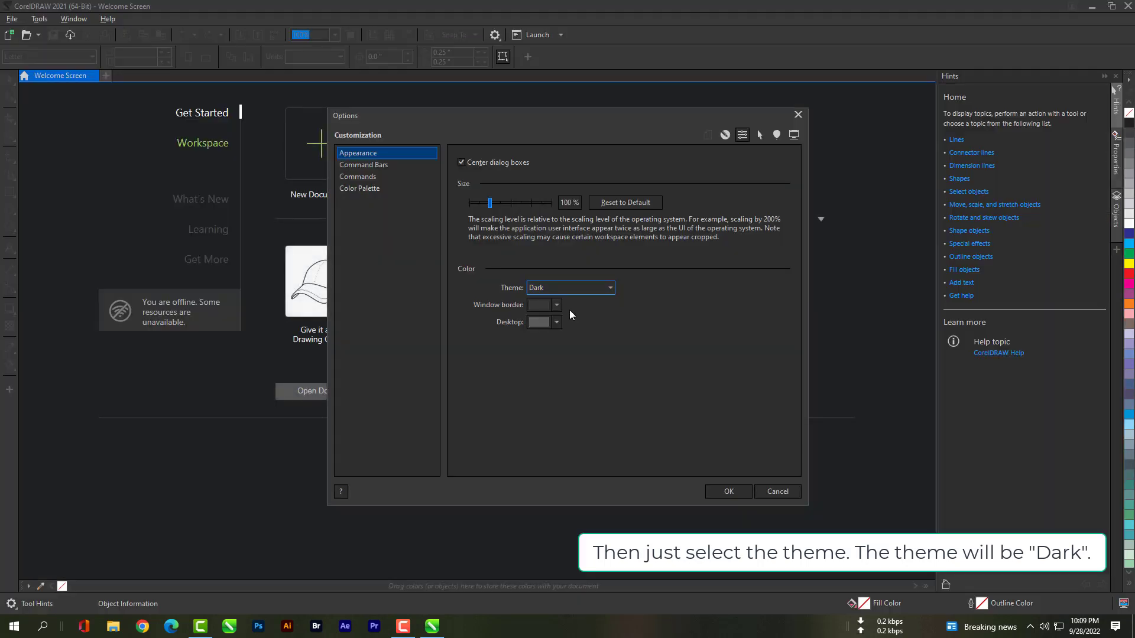
pyautogui.click(565, 289)
pyautogui.click(569, 325)
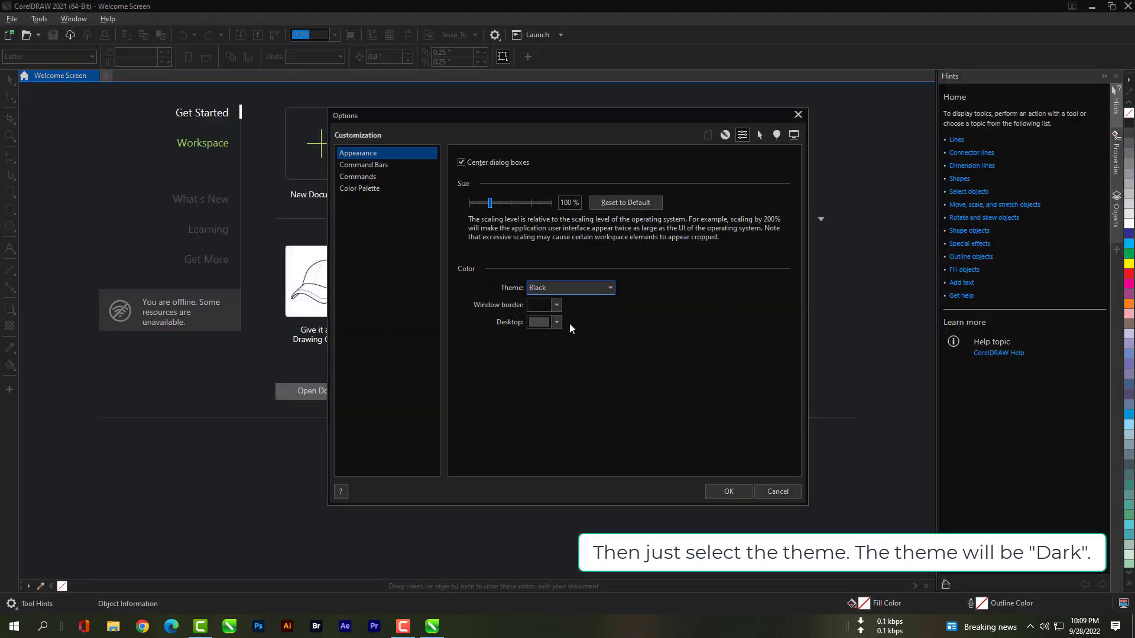
pyautogui.click(566, 290)
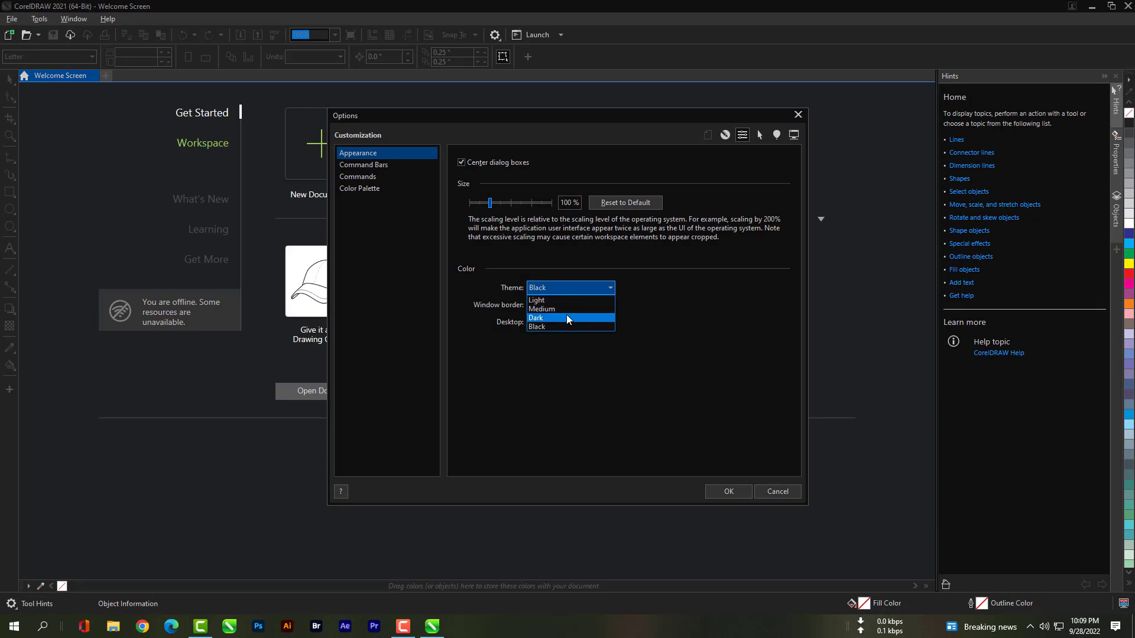
pyautogui.click(567, 315)
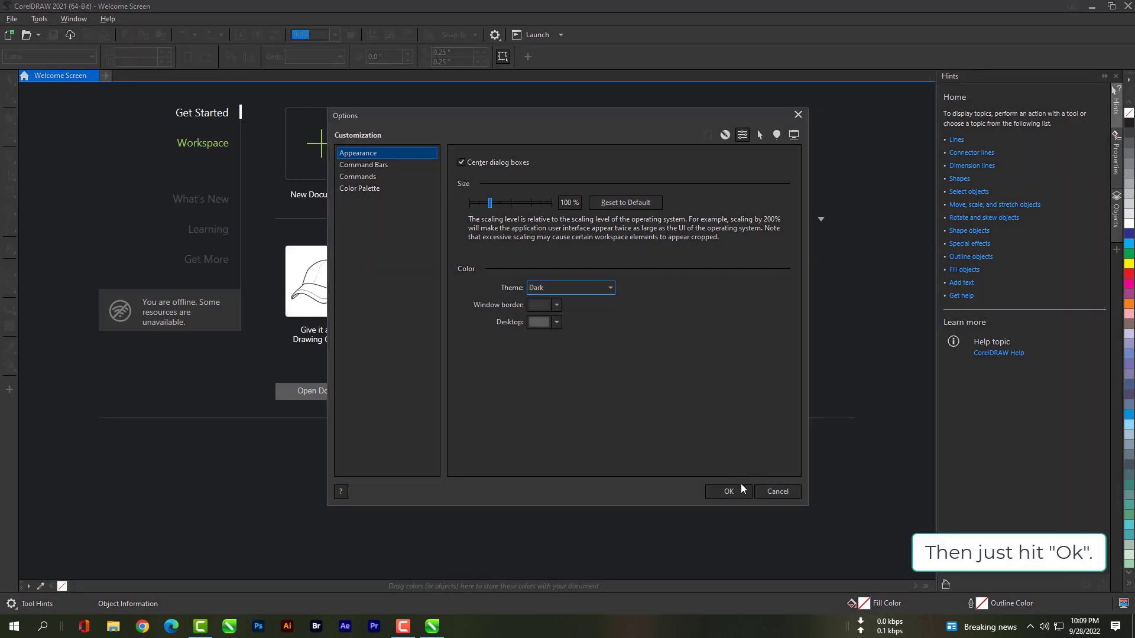
# Apply the Dark theme and start a new document named Class 01 with the Default RGB preset.
pyautogui.click(733, 491)
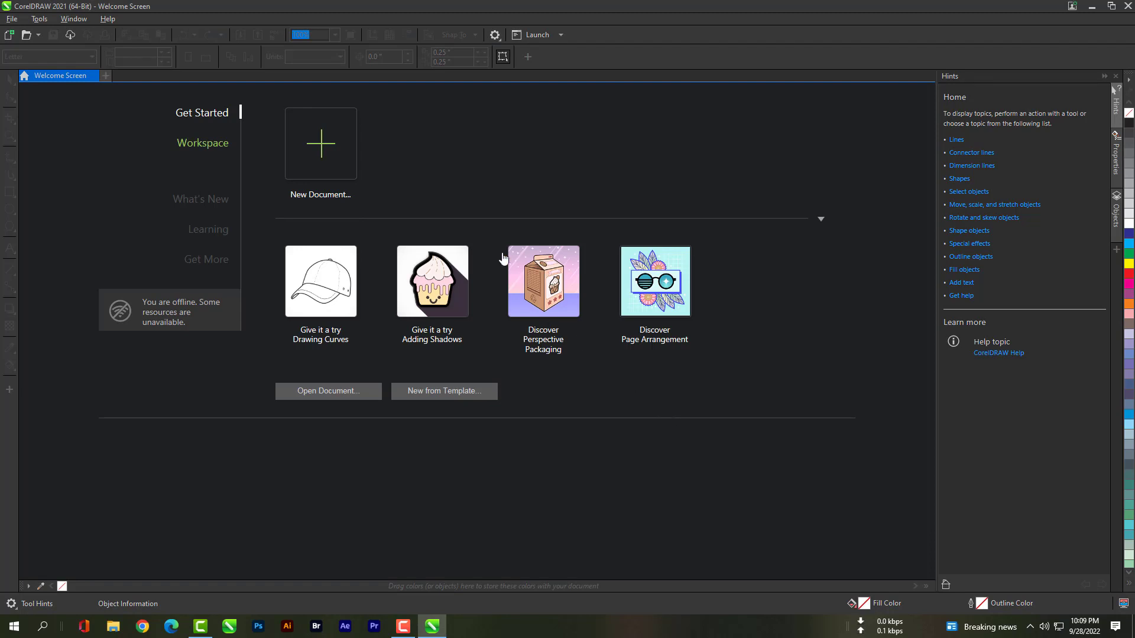
pyautogui.click(329, 142)
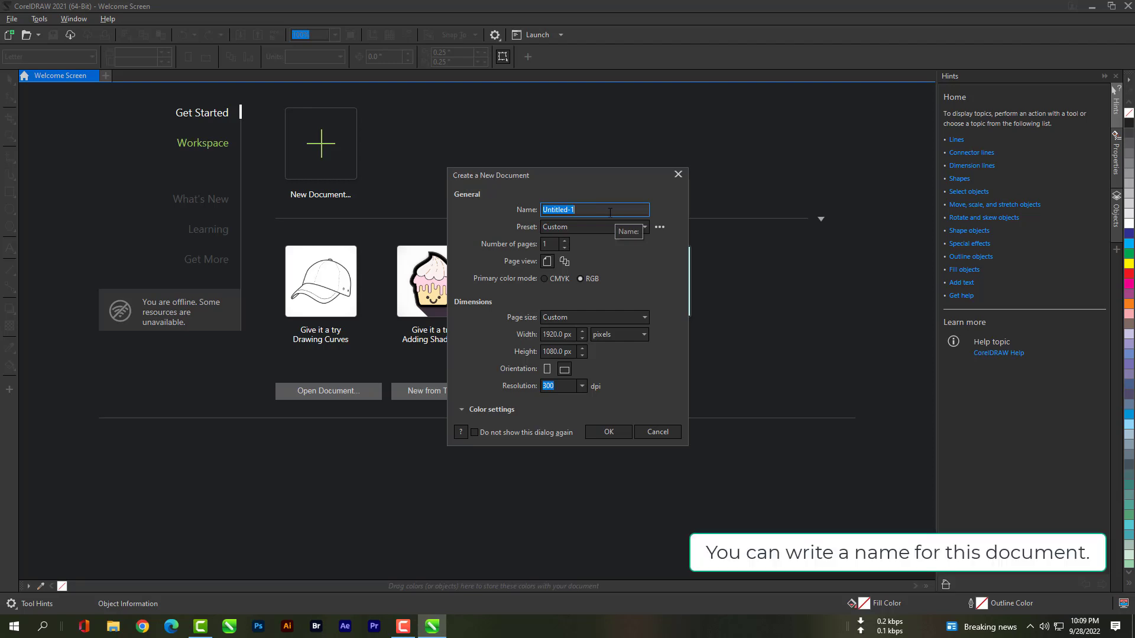
pyautogui.write('Class 01')
pyautogui.click(643, 228)
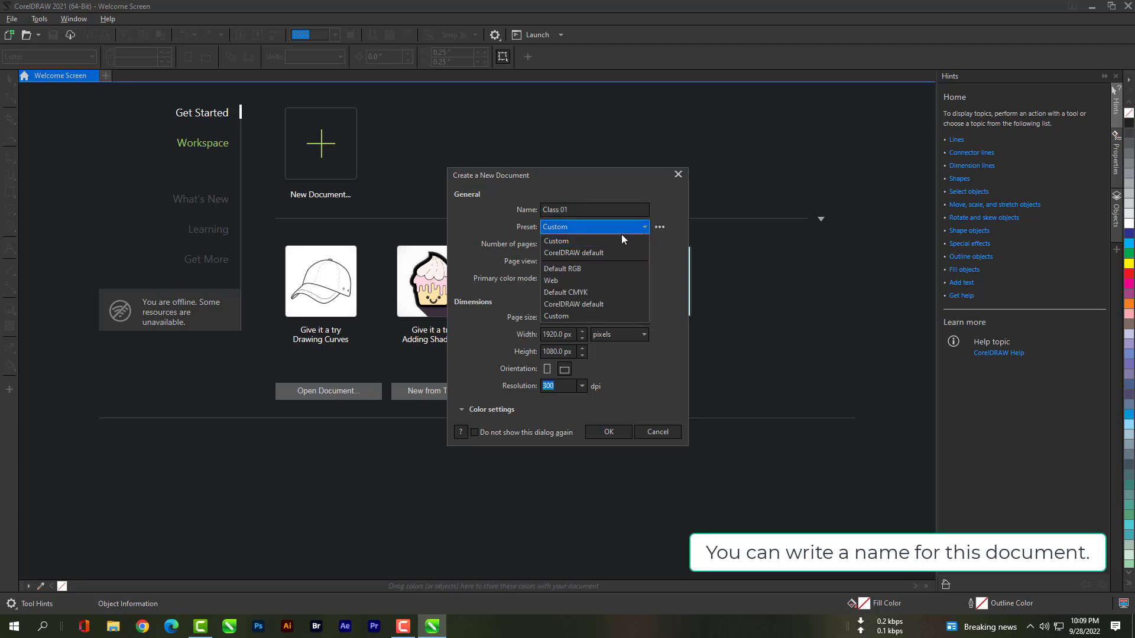
pyautogui.click(581, 268)
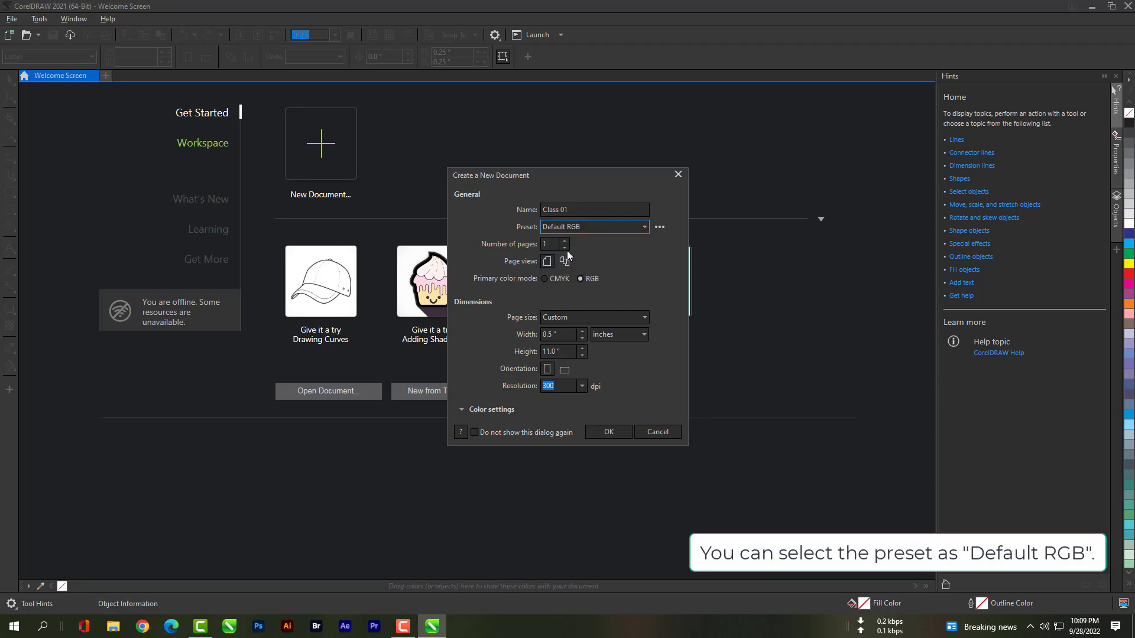
pyautogui.click(550, 245)
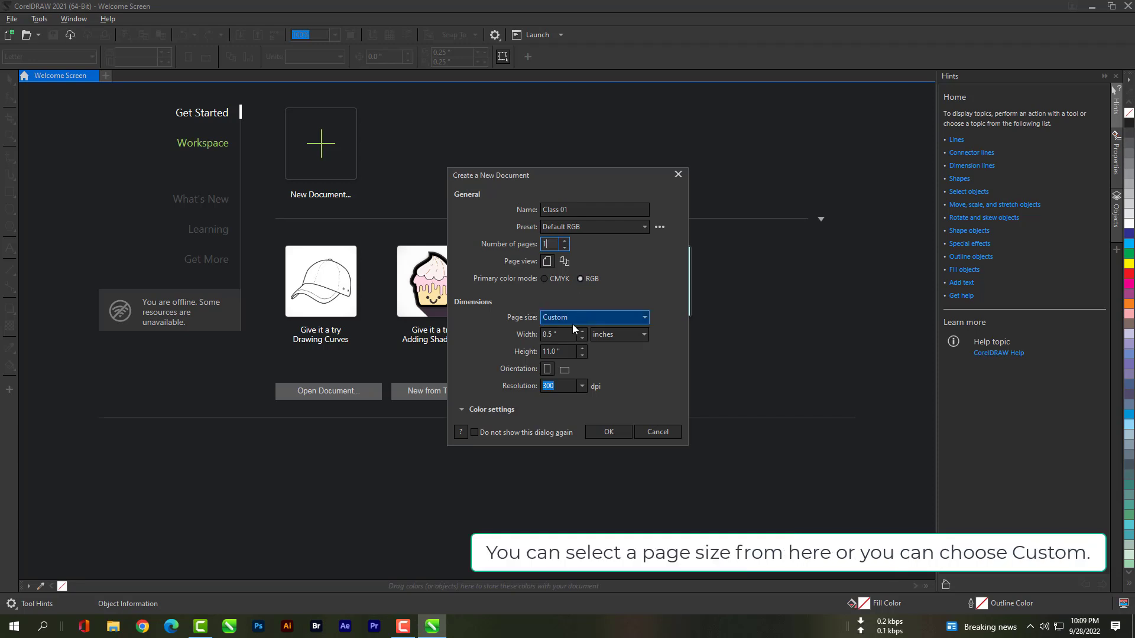
# Keep the page size Custom and switch the measurement units to pixels.
pyautogui.click(592, 317)
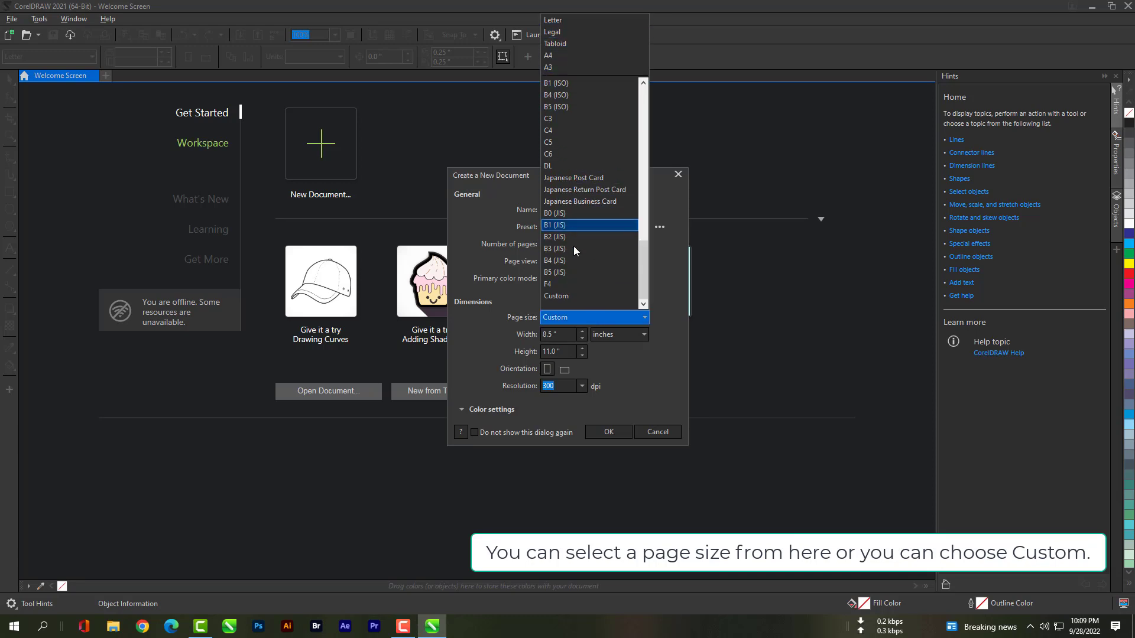
pyautogui.click(572, 296)
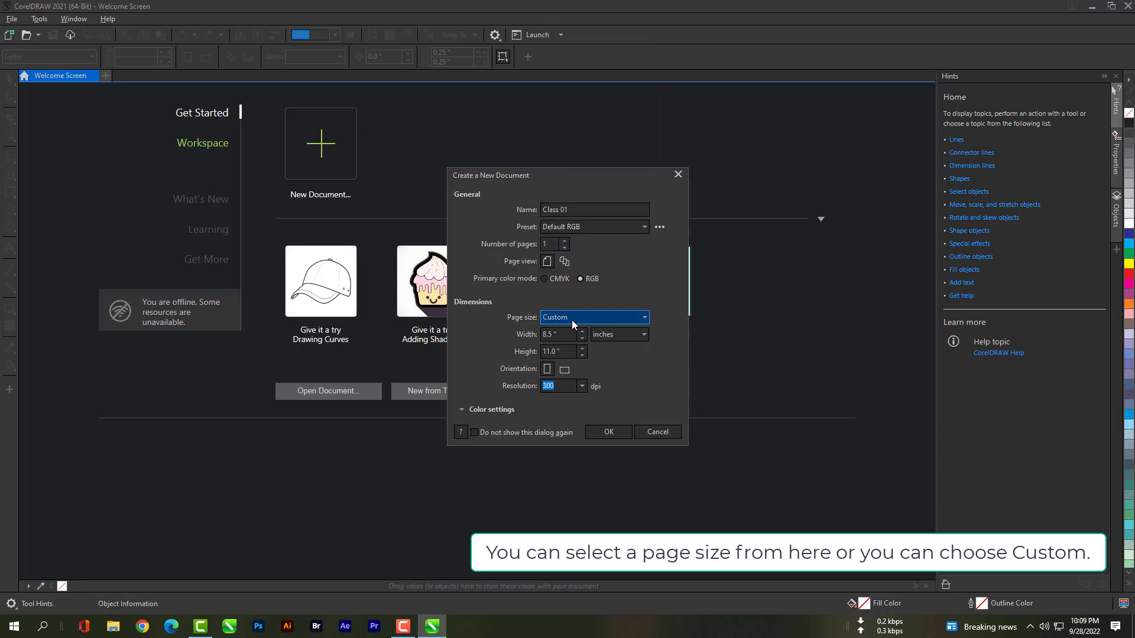
pyautogui.click(614, 337)
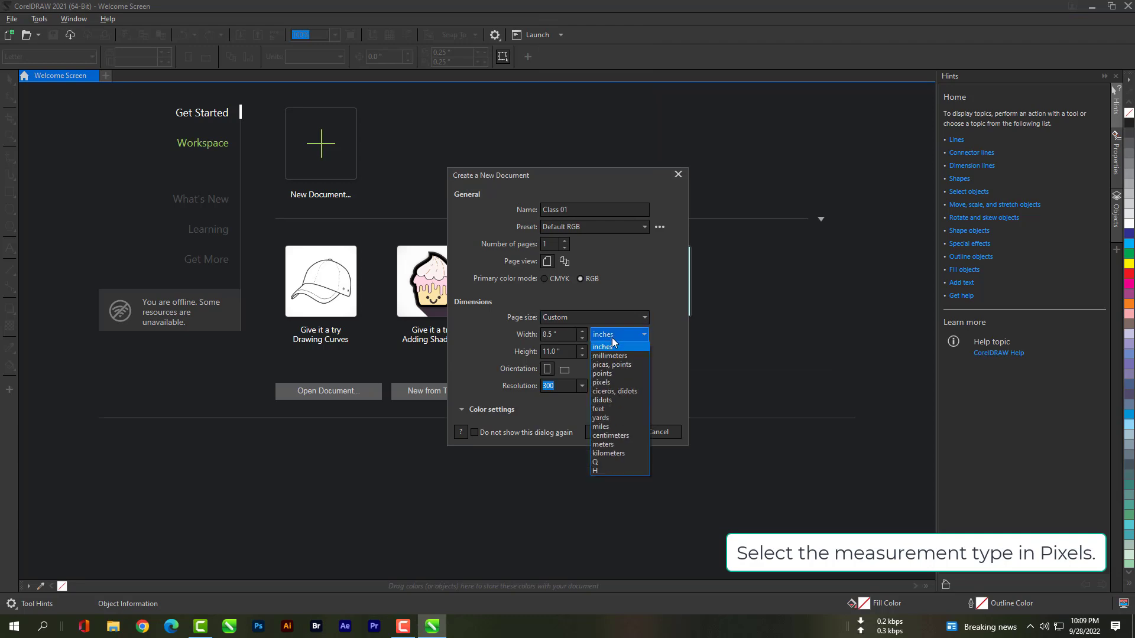
pyautogui.click(612, 382)
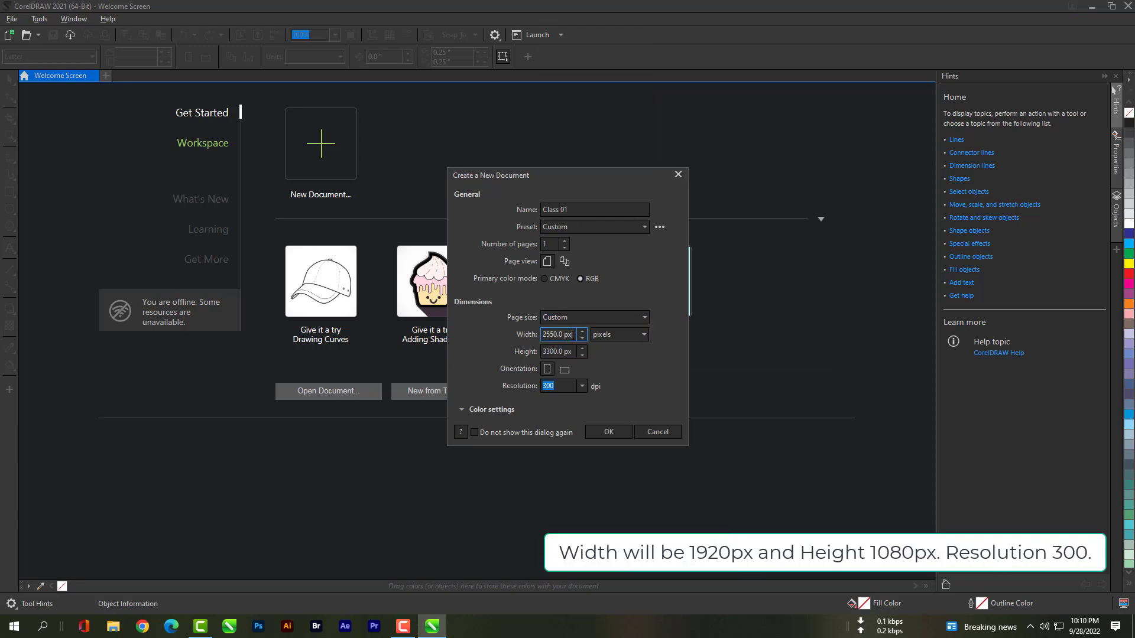
# Set width 1920 px, height 1080 px and 300 dpi resolution, and expand the colour settings.
pyautogui.moveTo(573, 334); pyautogui.dragTo(546, 335)
pyautogui.write('1920')
pyautogui.moveTo(572, 352); pyautogui.dragTo(537, 345)
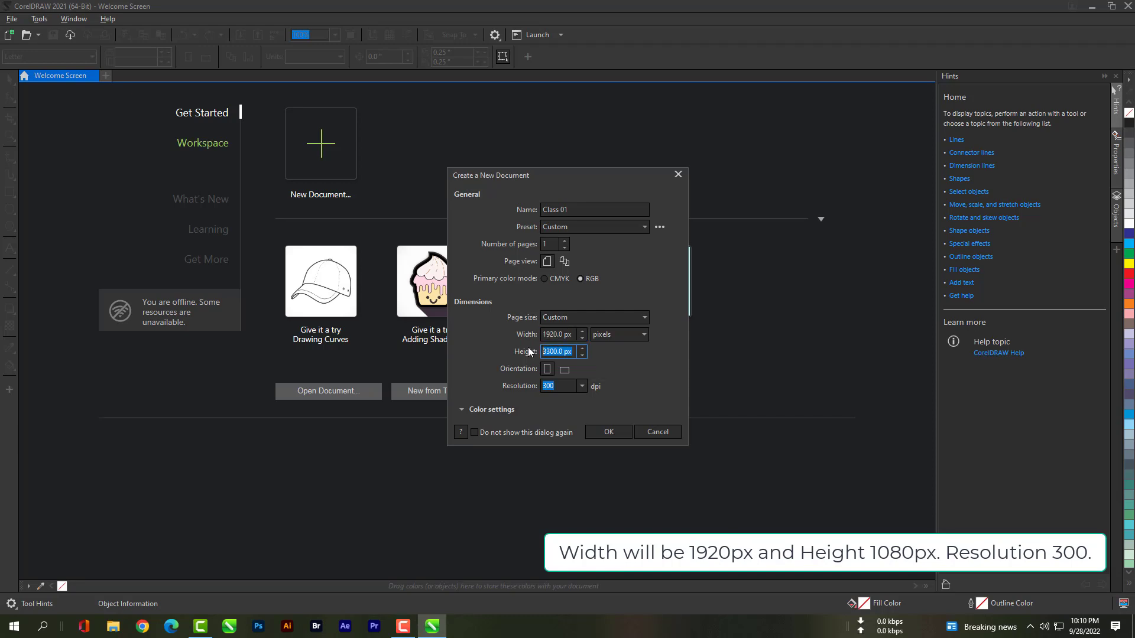
pyautogui.write('1080')
pyautogui.click(580, 386)
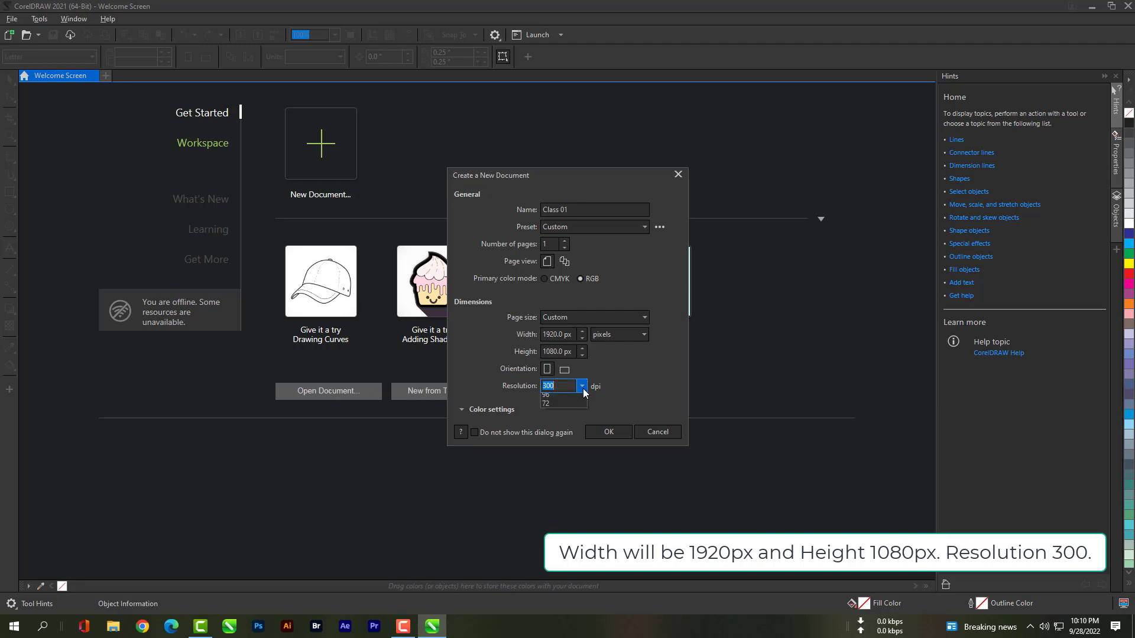
pyautogui.click(569, 399)
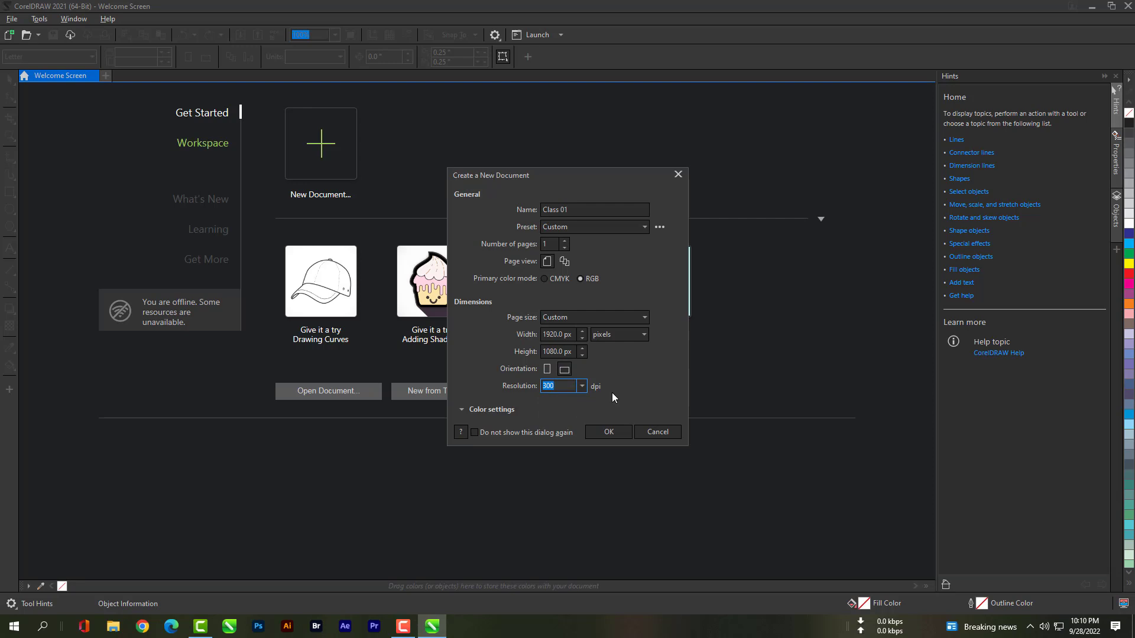
pyautogui.click(493, 410)
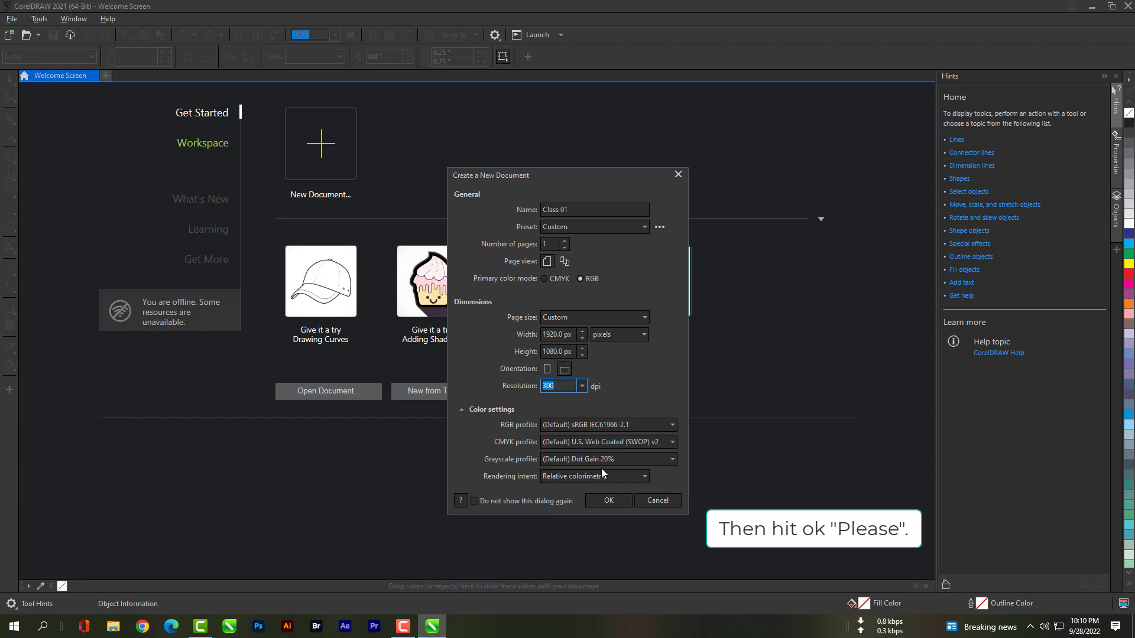
# Create the Class 01 document, zoom and pan until the whole white page fits, then return to the Pick tool.
pyautogui.click(597, 500)
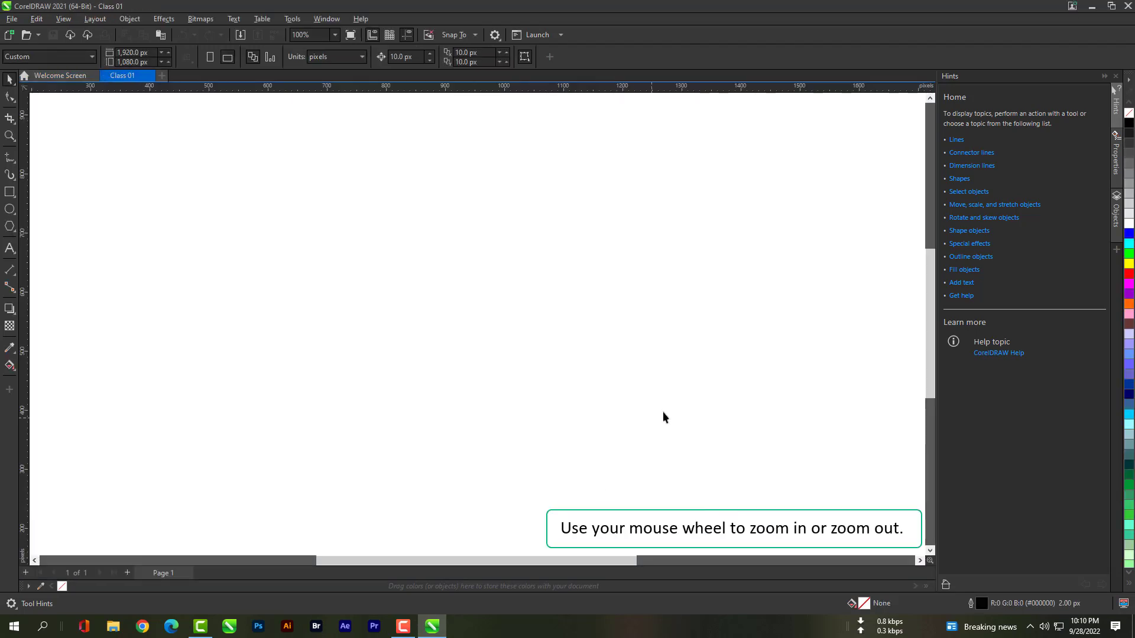
pyautogui.scroll(-1, 684, 401)
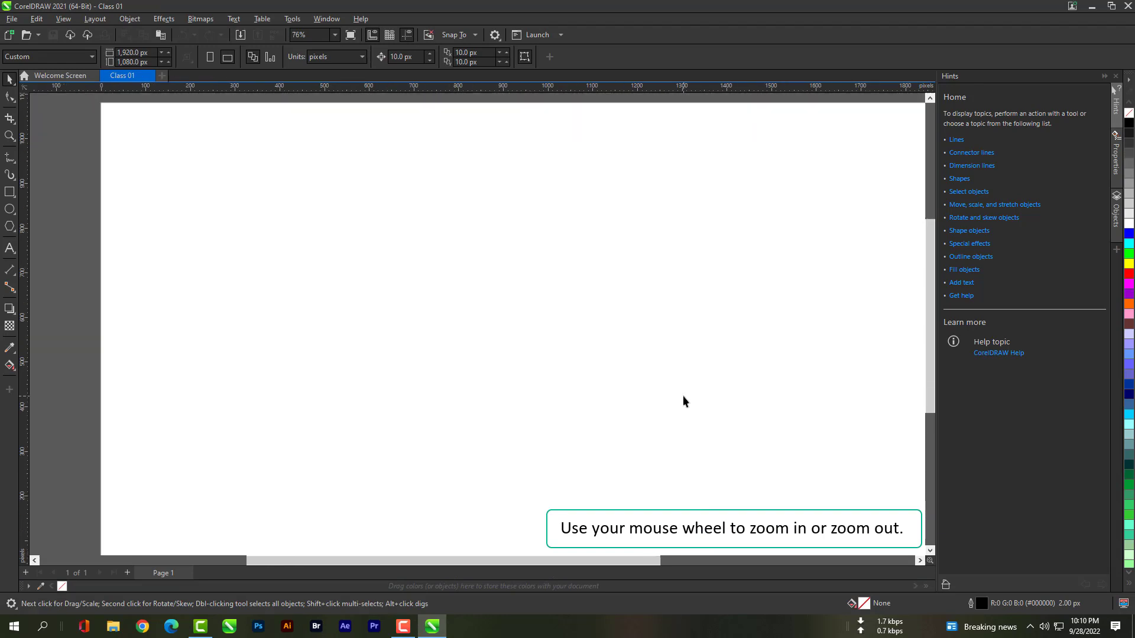
pyautogui.scroll(-1, 684, 402)
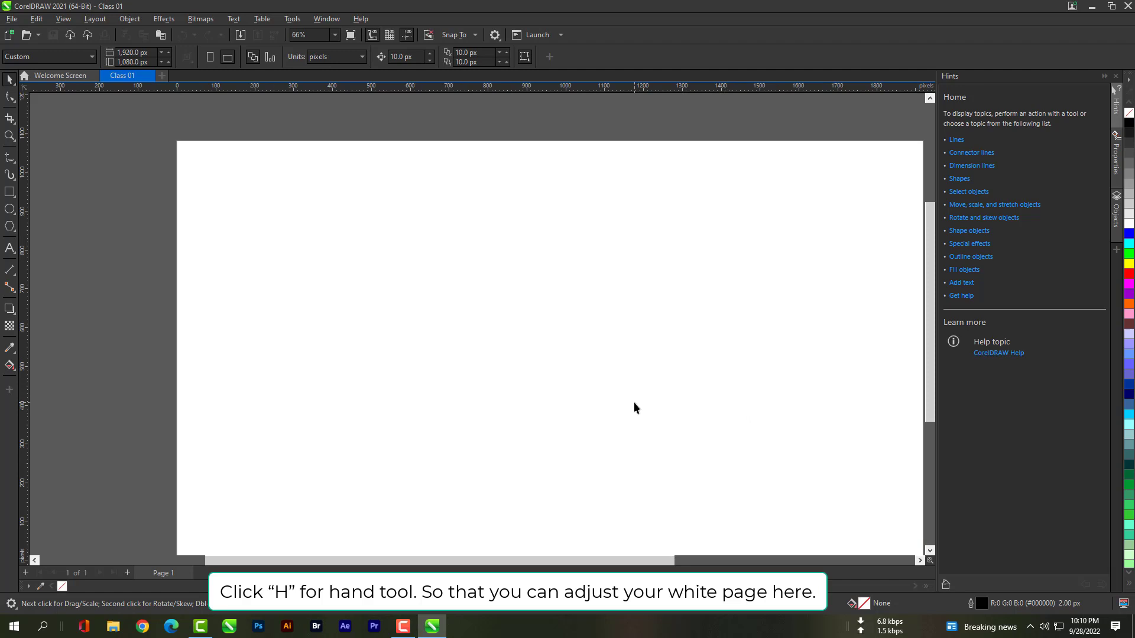
pyautogui.press('h')
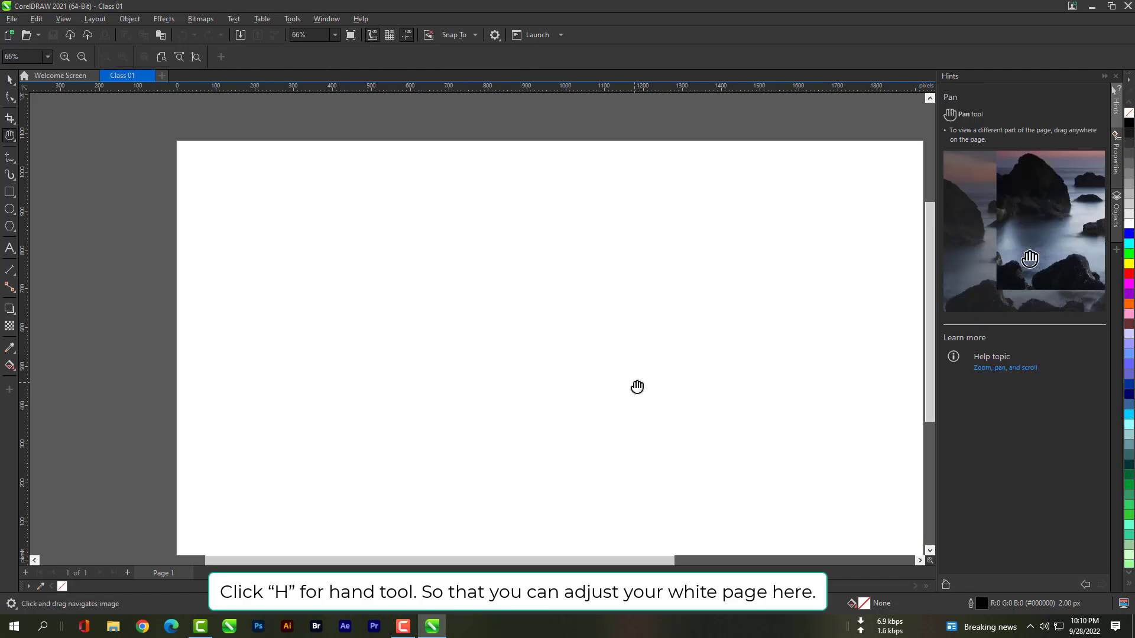
pyautogui.moveTo(638, 387); pyautogui.dragTo(534, 359)
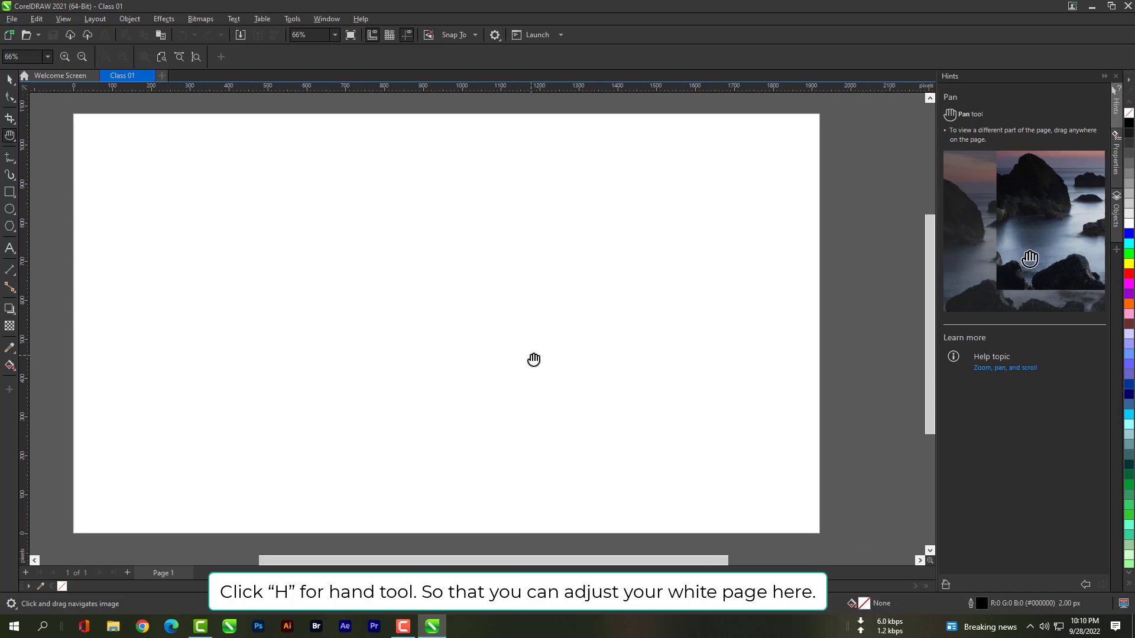
pyautogui.rightClick(19, 134)
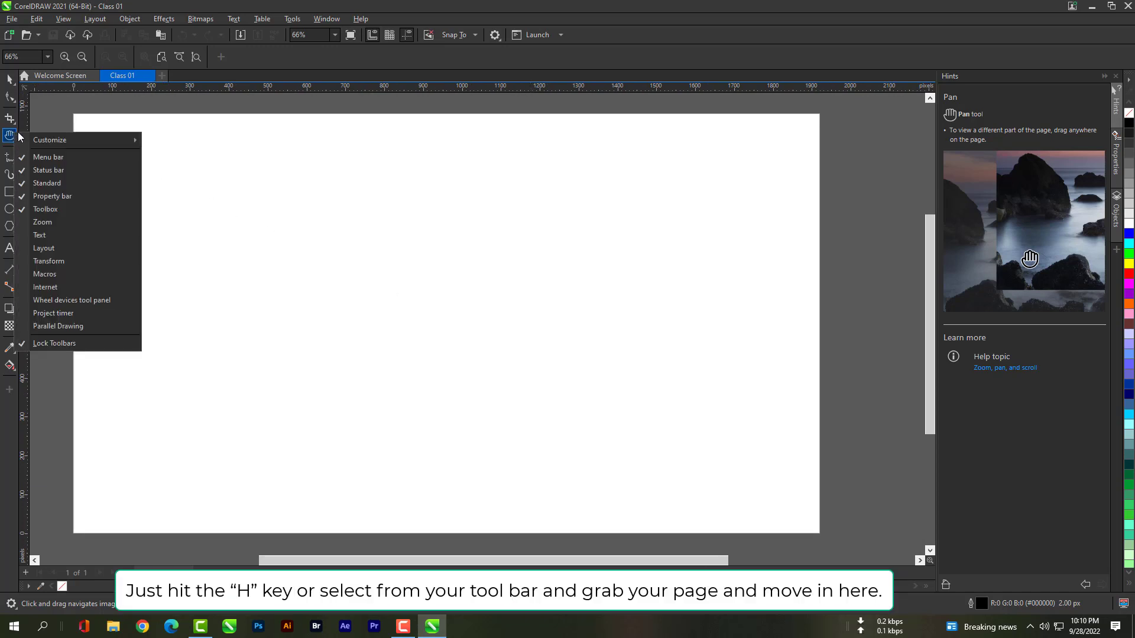
pyautogui.click(13, 139)
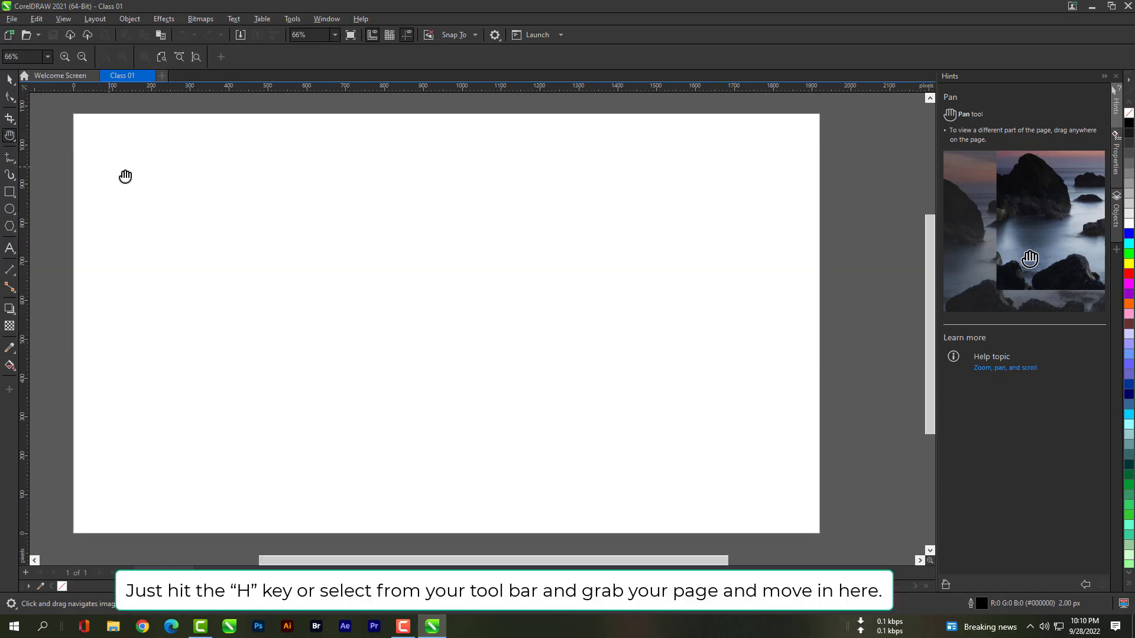
pyautogui.moveTo(168, 191); pyautogui.dragTo(183, 195)
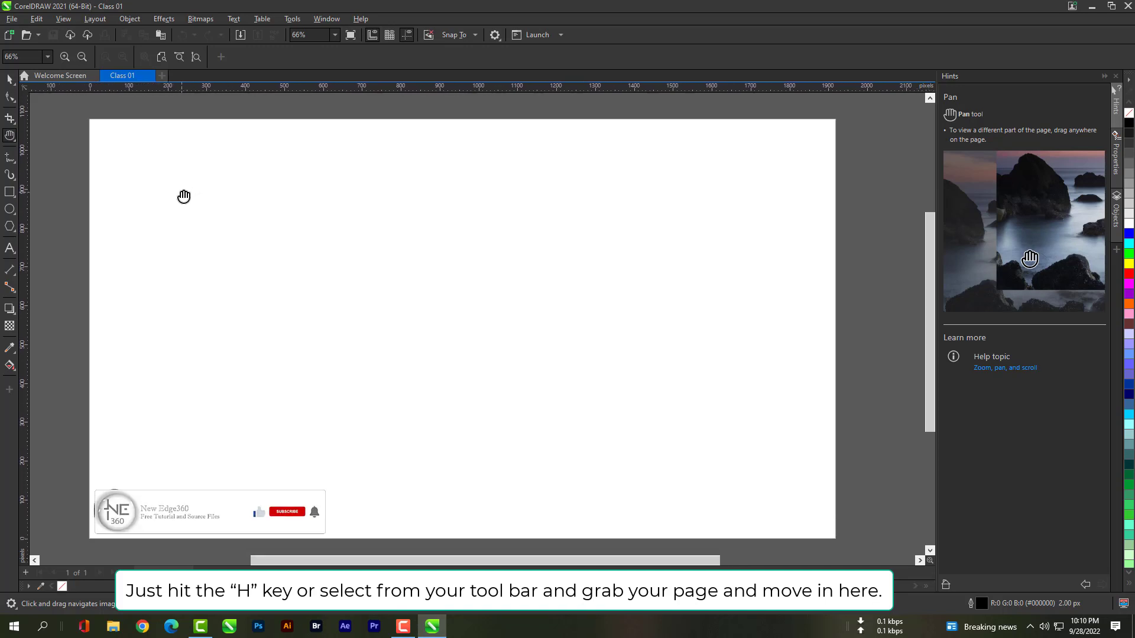
pyautogui.click(14, 81)
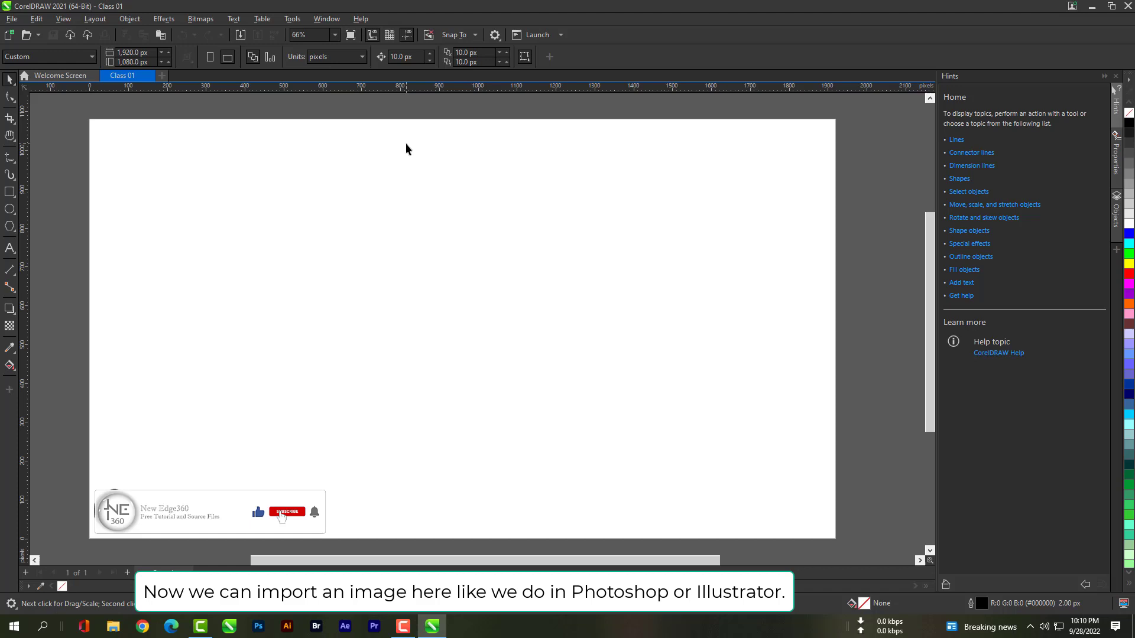
# Import adult-autumn-beauty-blue-268791.jpg and place it by dragging from the page's top-left corner.
pyautogui.click(12, 20)
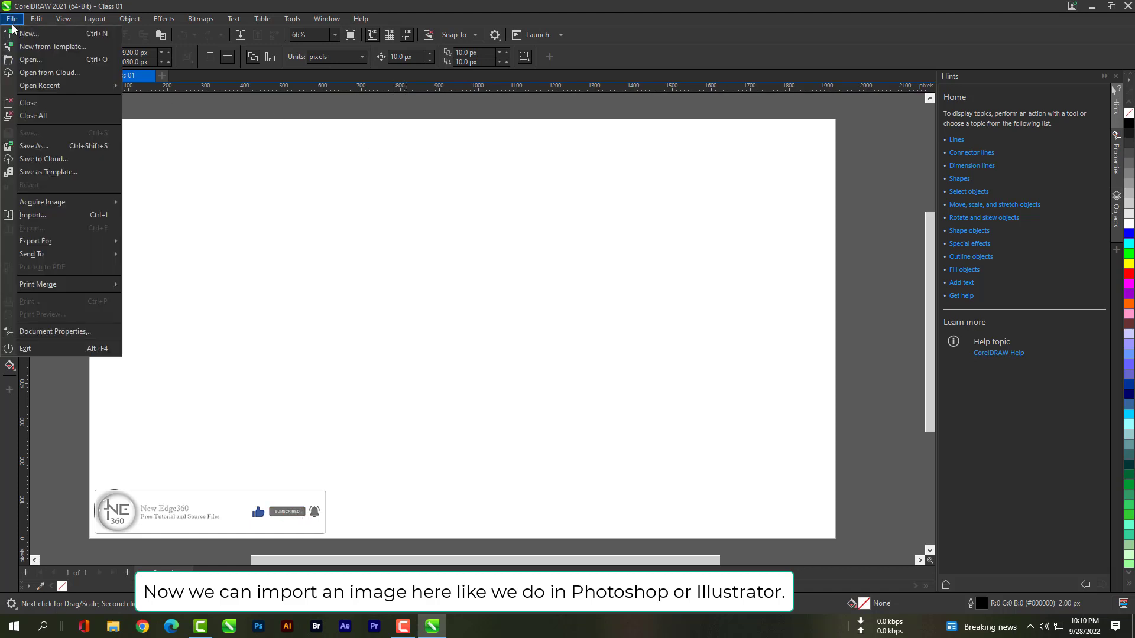
pyautogui.click(42, 216)
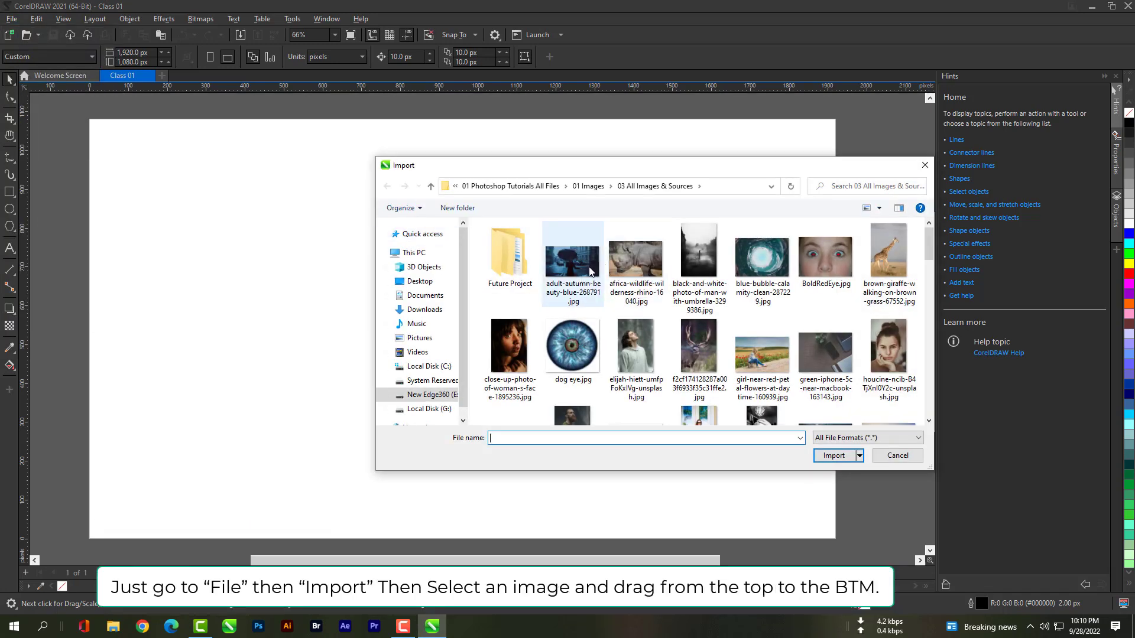
pyautogui.click(589, 271)
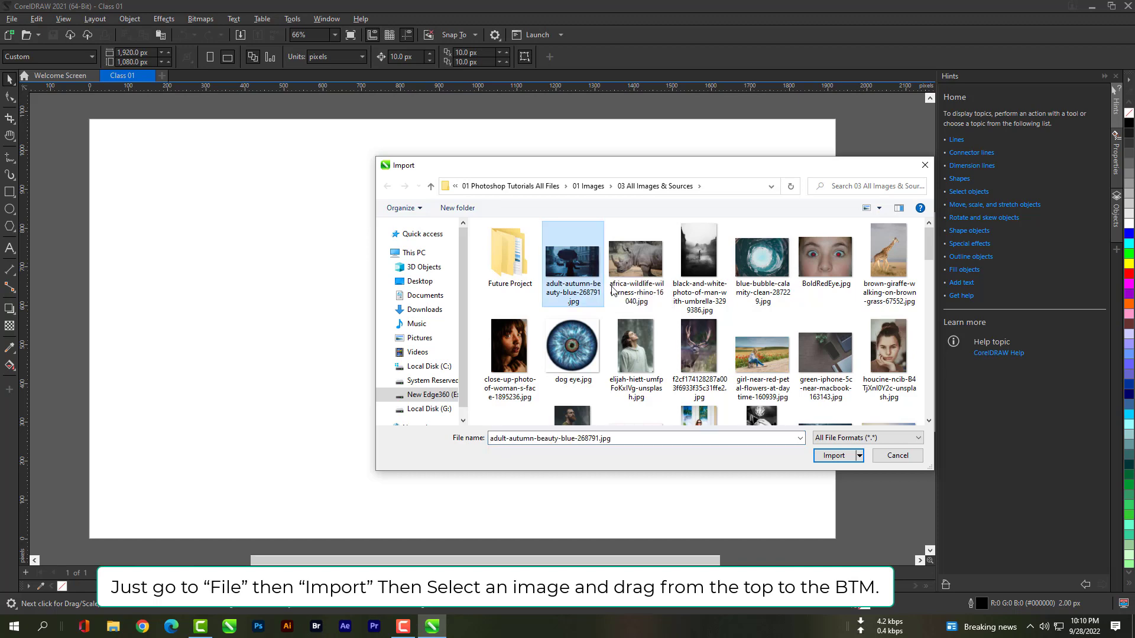
pyautogui.click(852, 460)
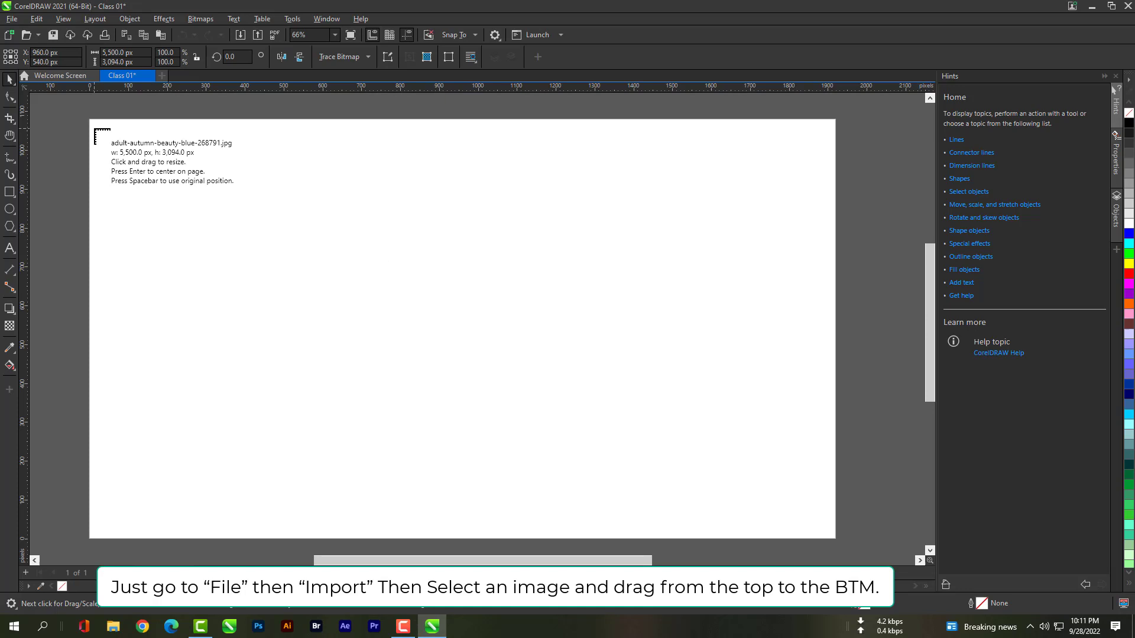
pyautogui.moveTo(95, 130); pyautogui.dragTo(757, 528)
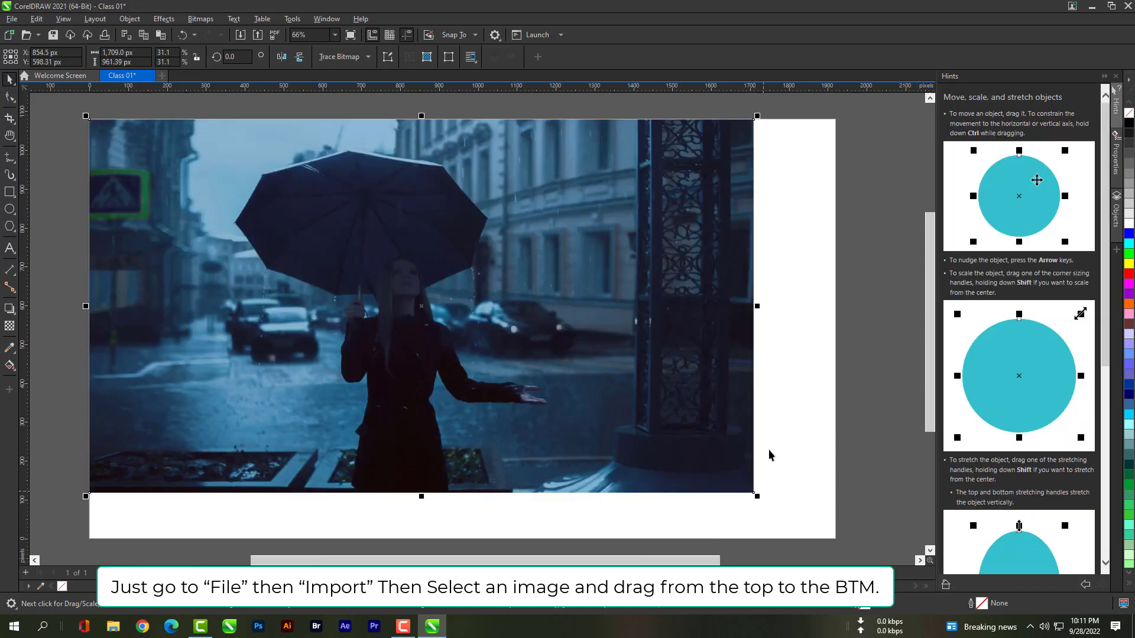
# Stretch the photo's right and bottom edges to the page borders, making it 1918 × 1078 px.
pyautogui.click(11, 80)
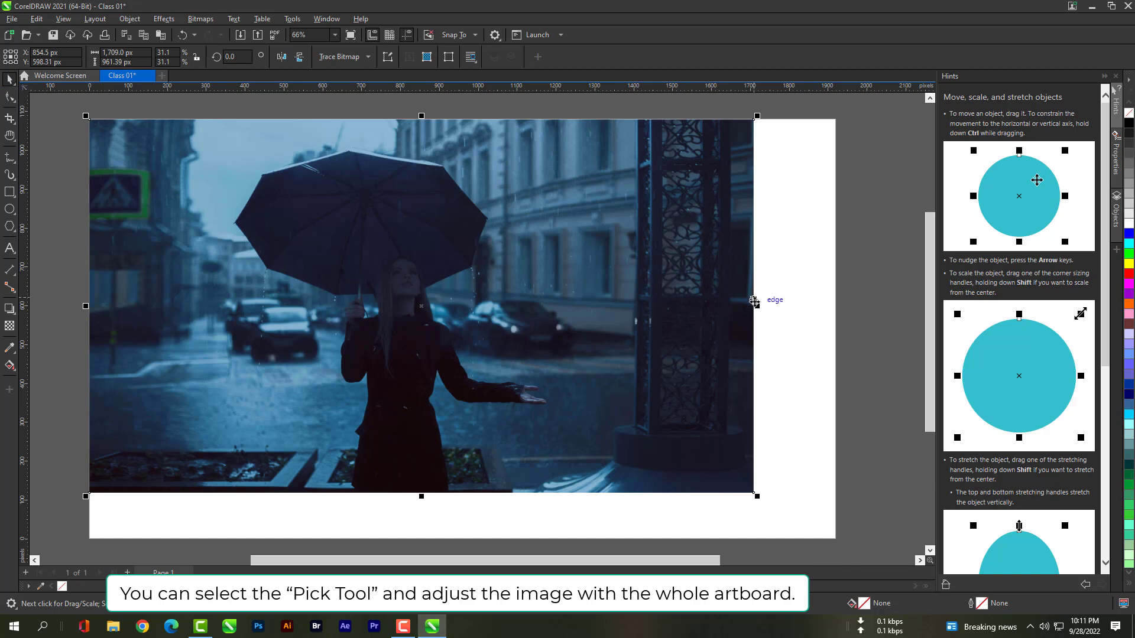
pyautogui.moveTo(757, 306); pyautogui.dragTo(839, 312)
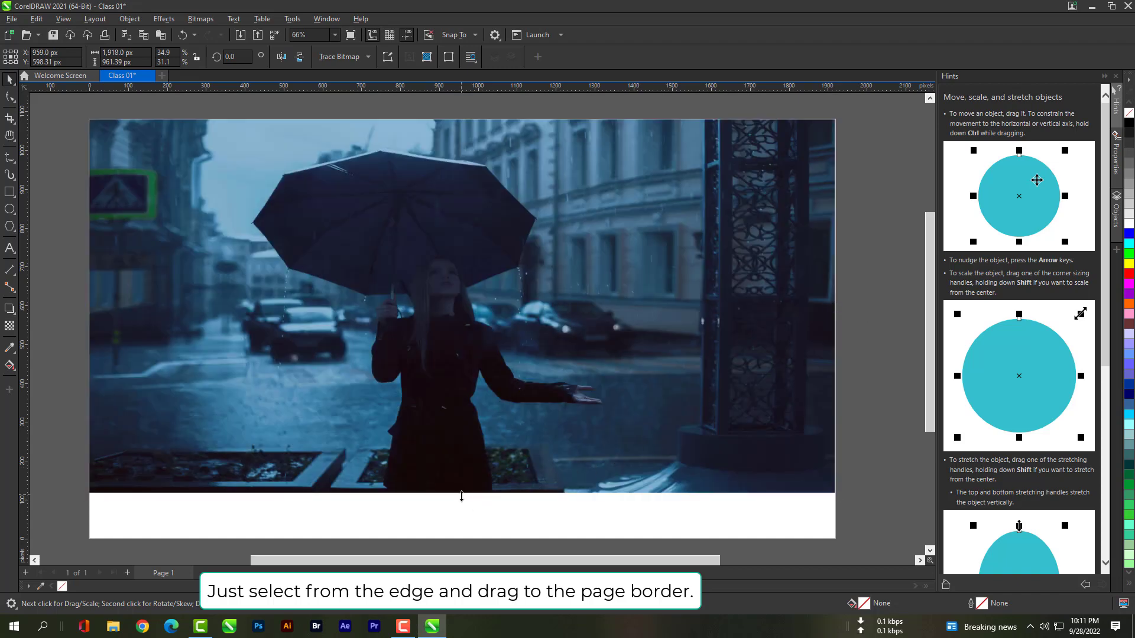
pyautogui.moveTo(462, 496); pyautogui.dragTo(459, 539)
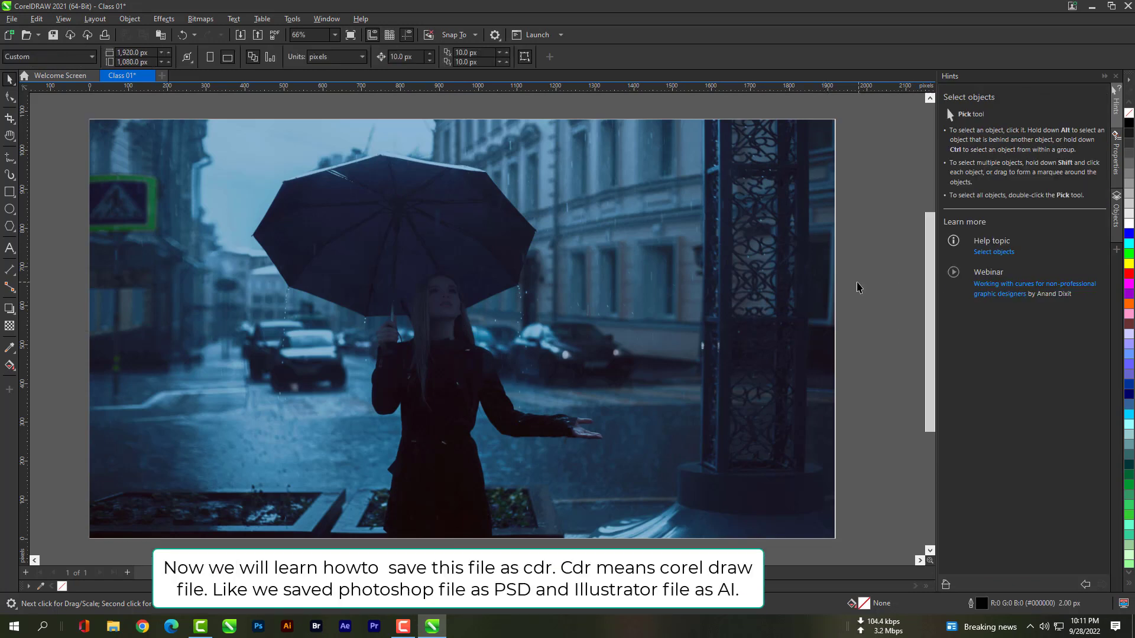
pyautogui.click(744, 325)
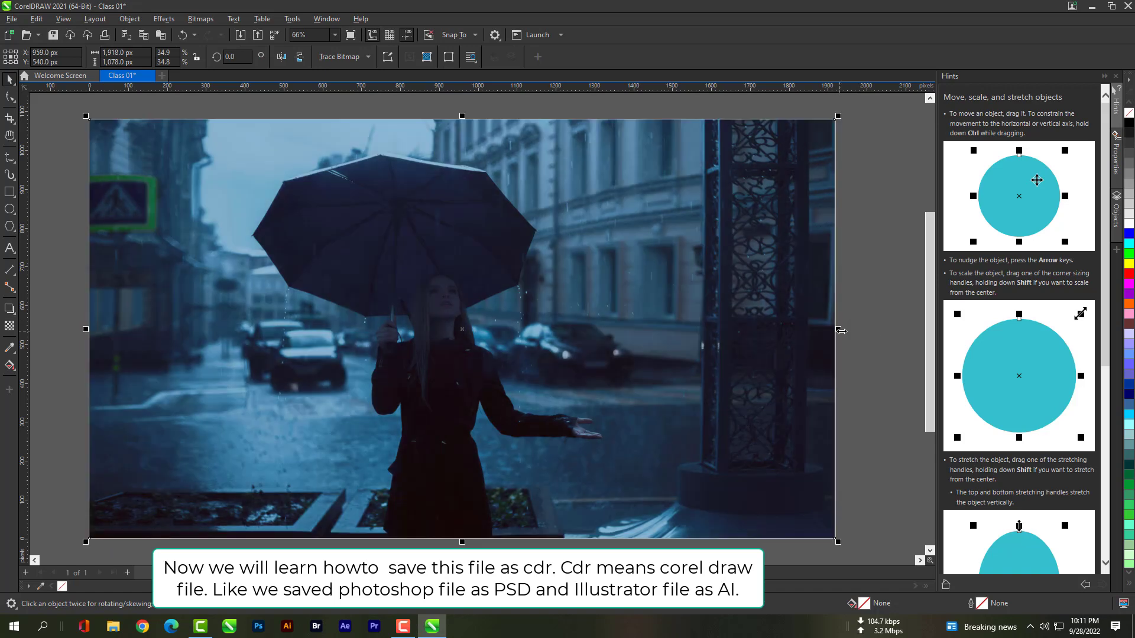
pyautogui.moveTo(839, 330); pyautogui.dragTo(840, 330)
pyautogui.click(865, 320)
pyautogui.click(481, 269)
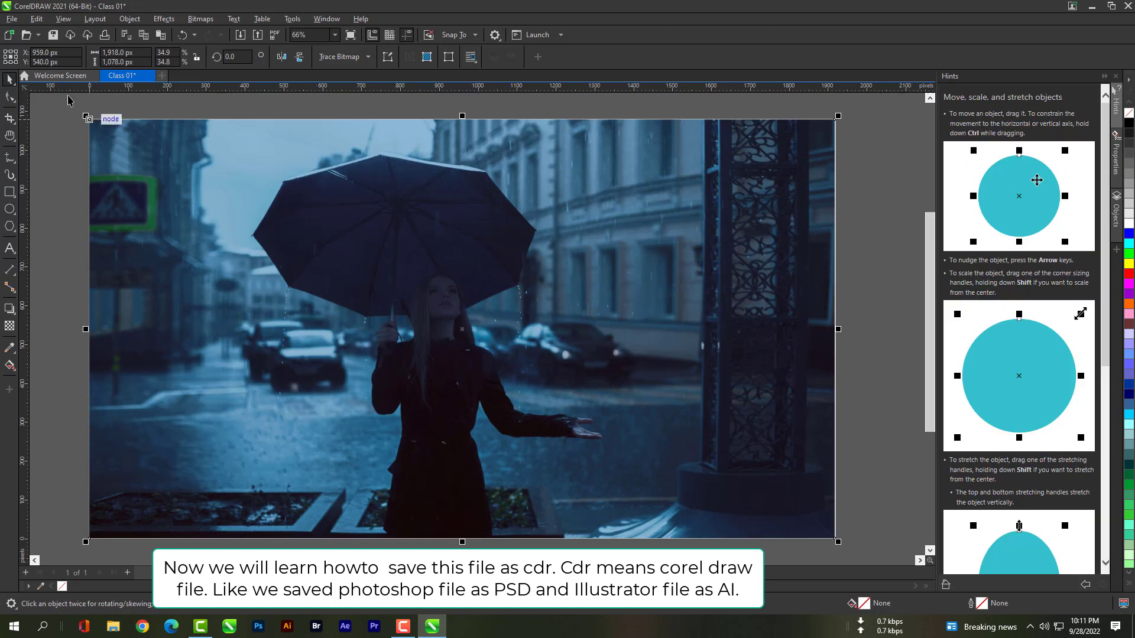
pyautogui.click(12, 20)
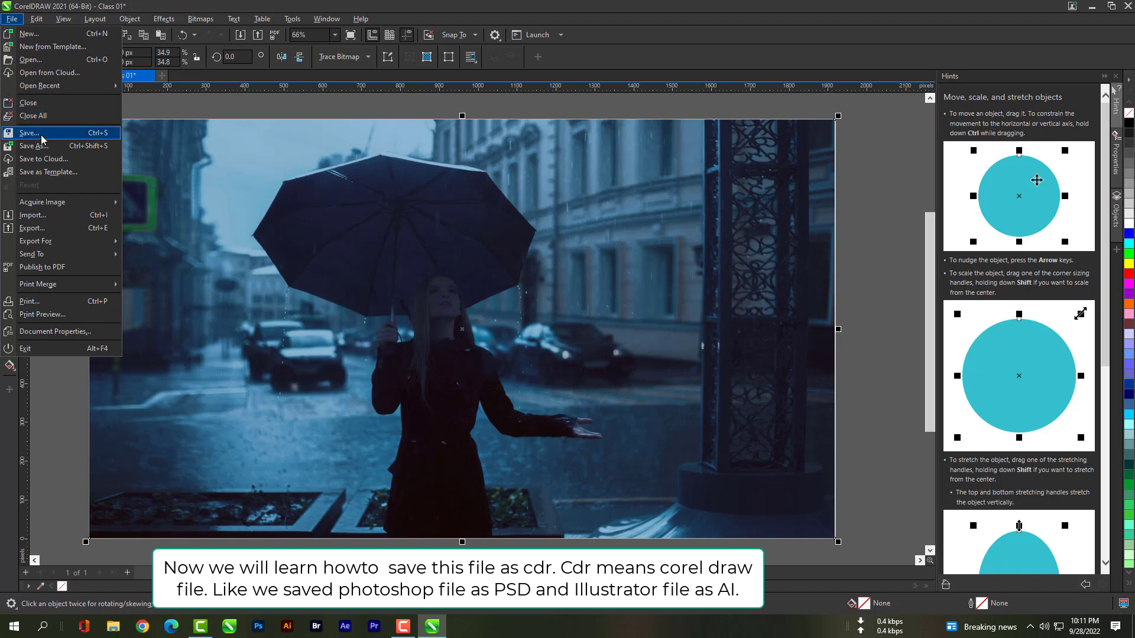
# In the Save Drawing dialog, create and open a new '03 CoralDraw Class' folder on drive E.
pyautogui.press('Escape')
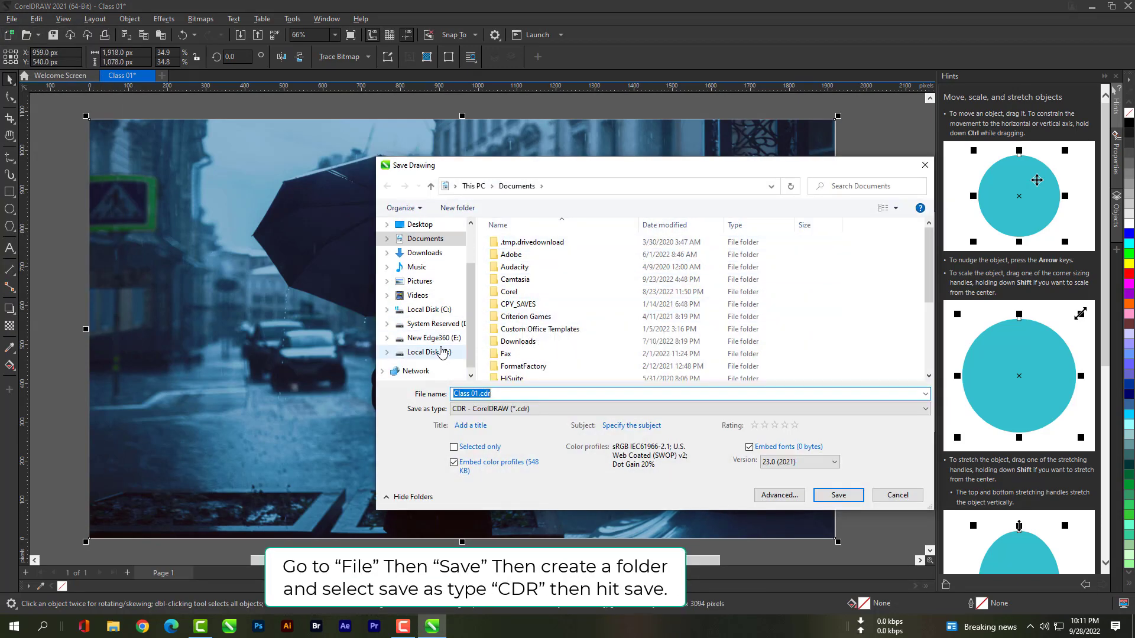
pyautogui.click(443, 342)
pyautogui.rightClick(799, 335)
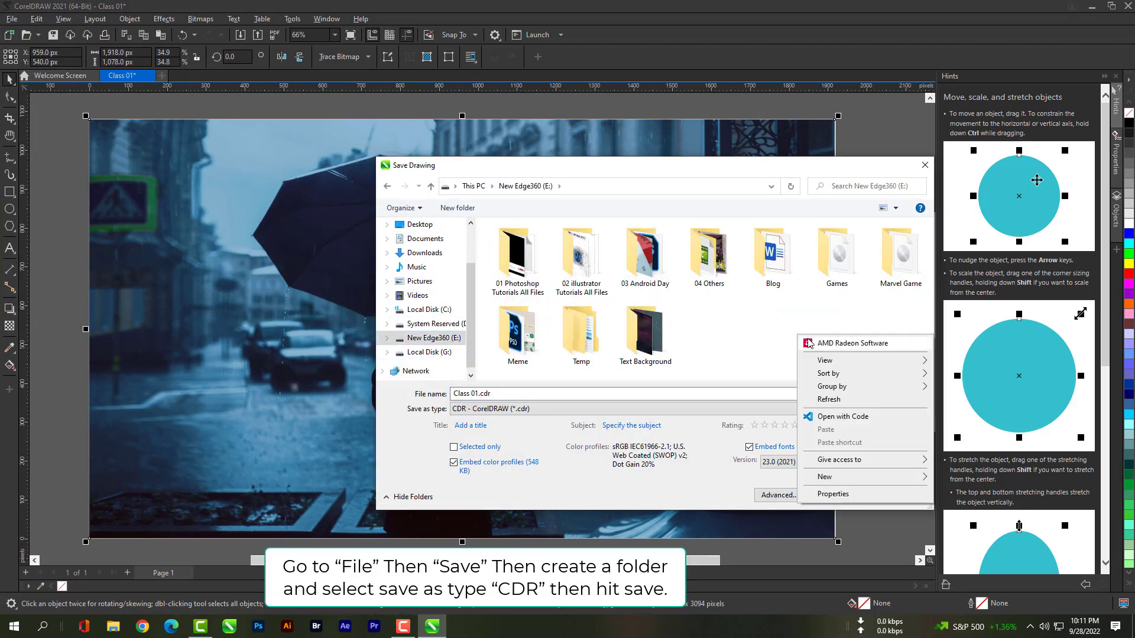
pyautogui.moveTo(862, 481)
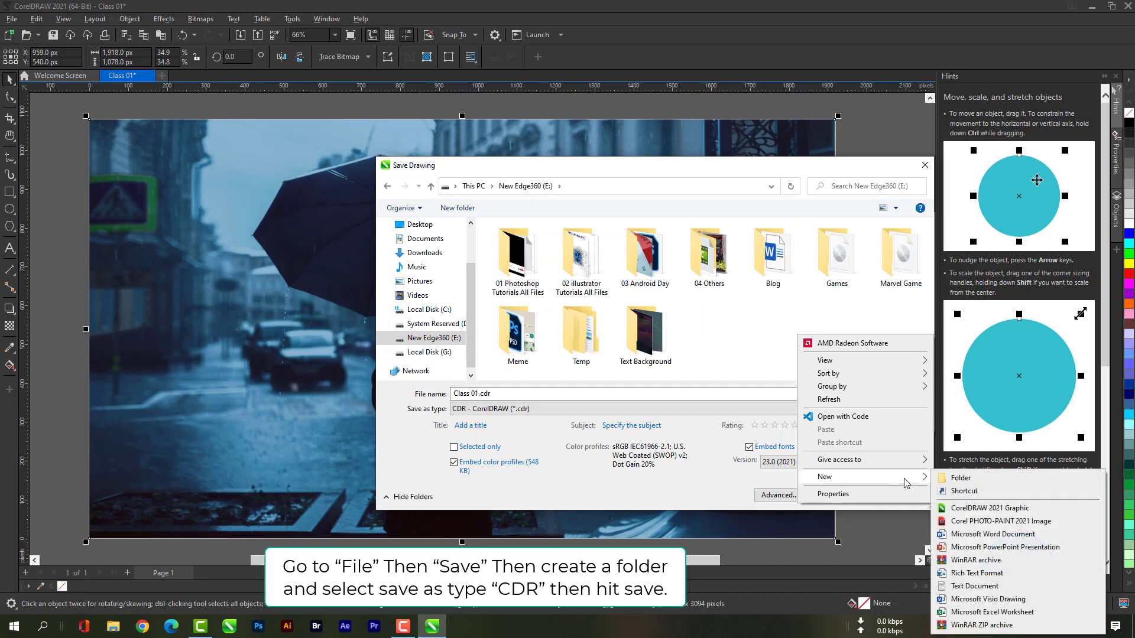
pyautogui.click(954, 479)
pyautogui.write('Co')
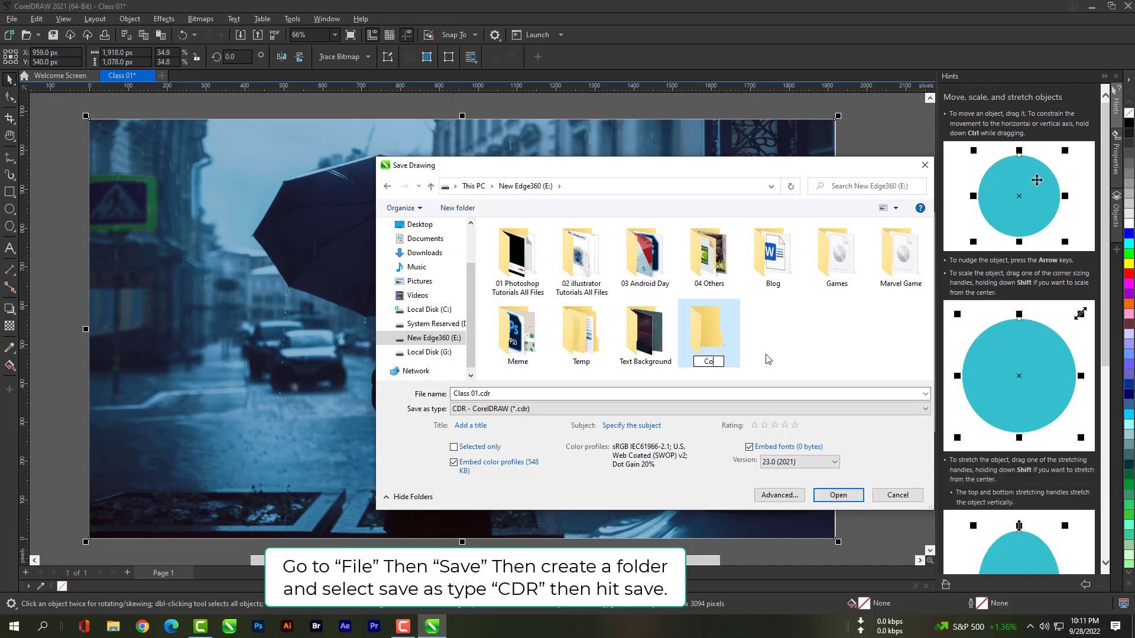
pyautogui.write('ralDraw C')
pyautogui.write('lass')
pyautogui.write('03')
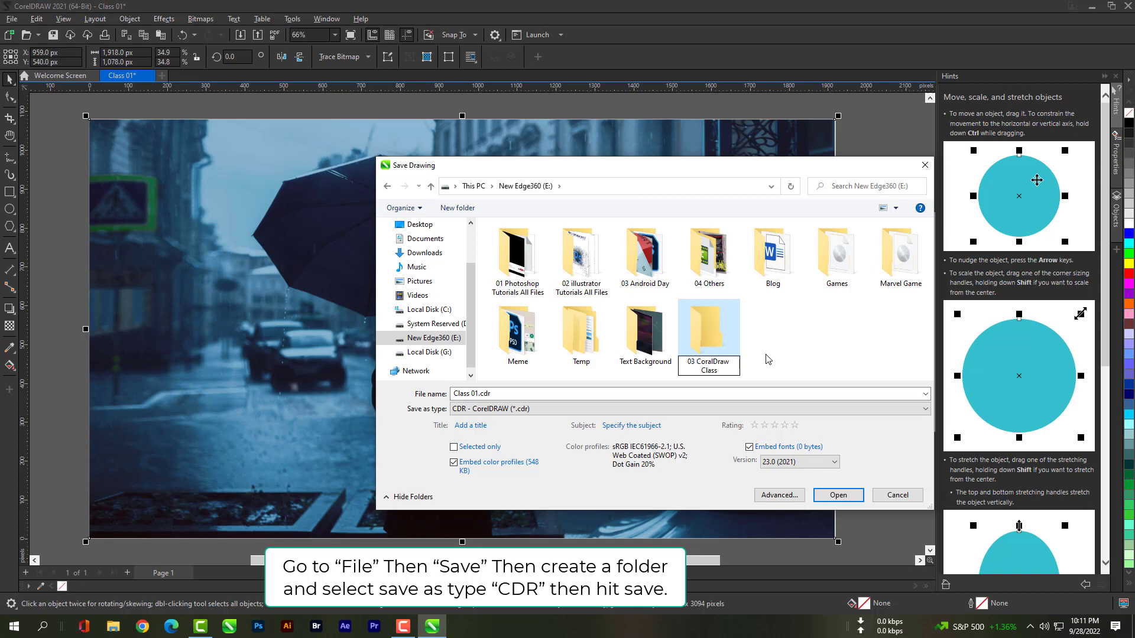
pyautogui.press('Return')
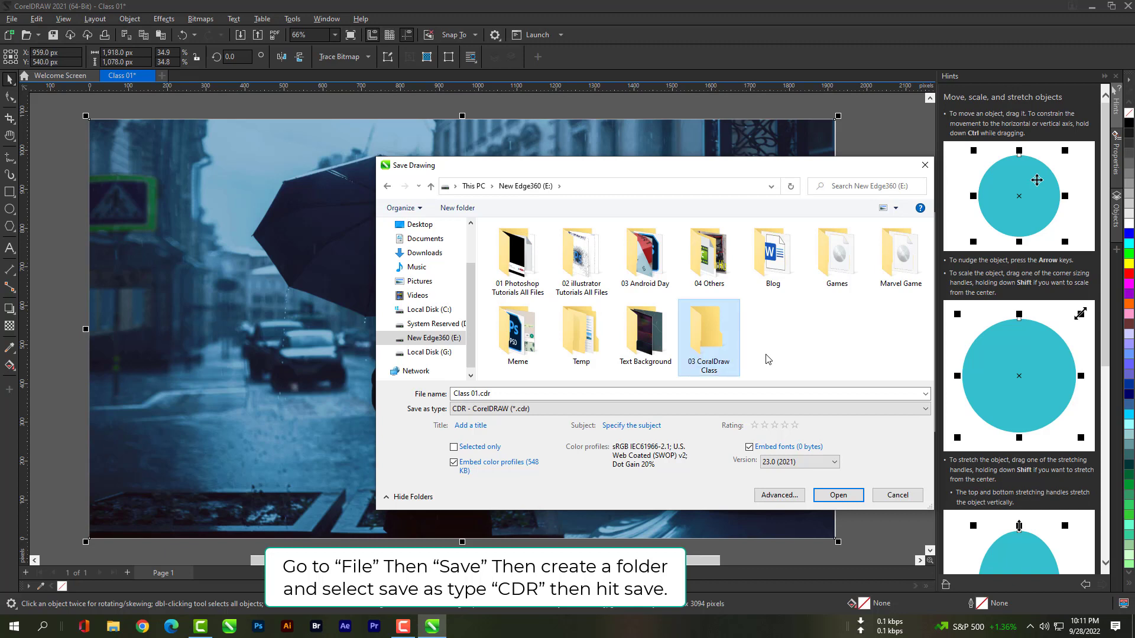
pyautogui.press('Return')
# Select the Class 01 file name and set Save as type to CDR - CorelDRAW.
pyautogui.click(505, 392)
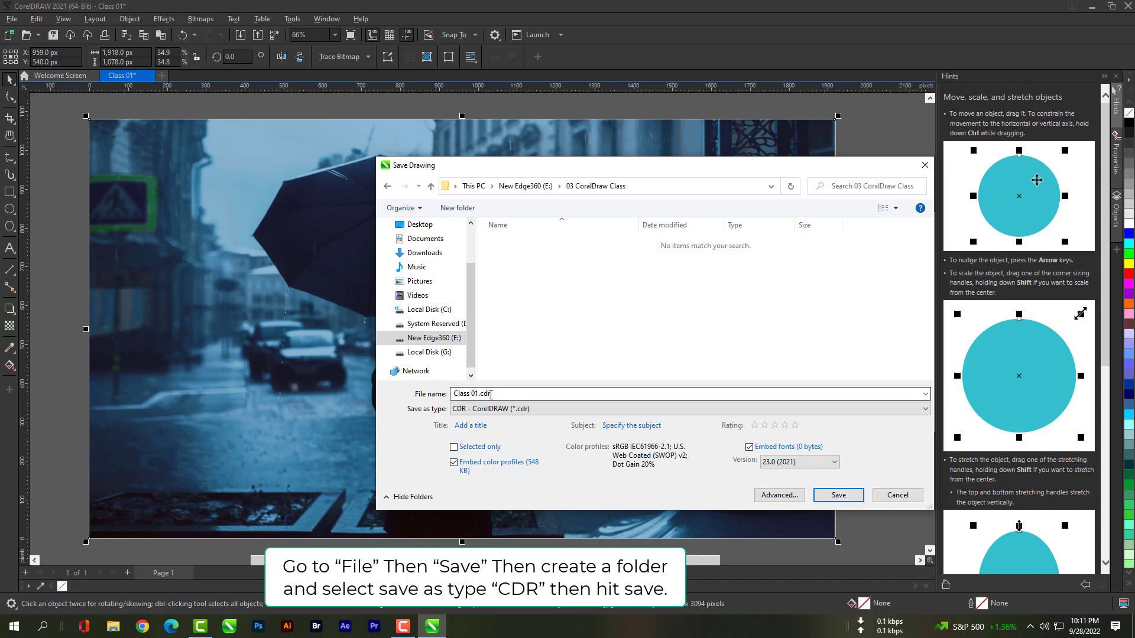
pyautogui.hotkey('ctrl', 'a')
pyautogui.click(506, 408)
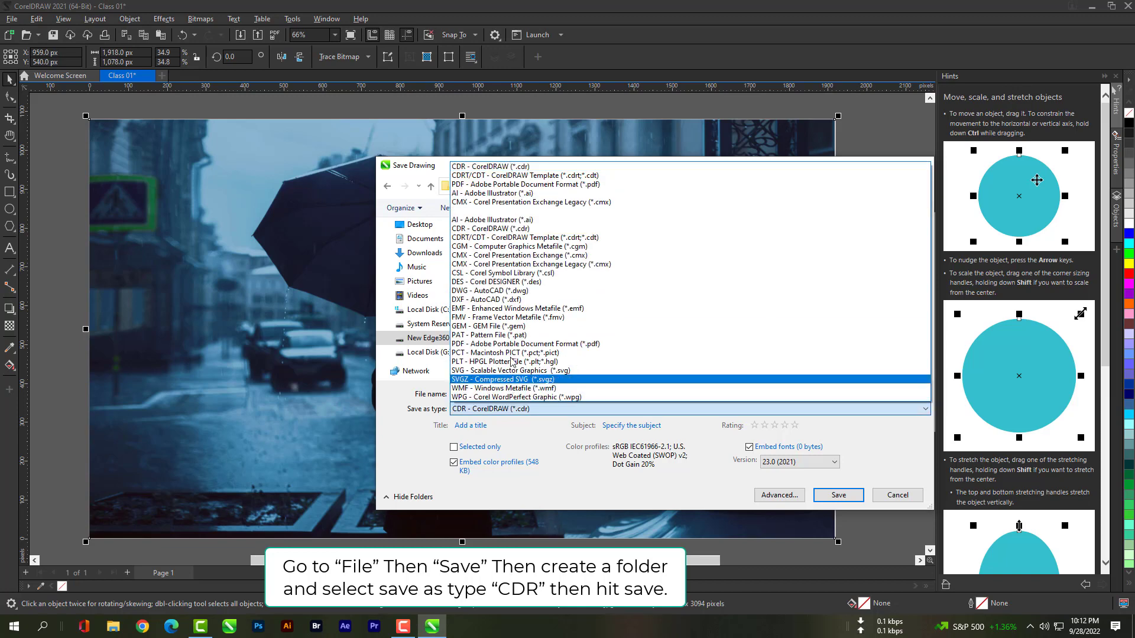
pyautogui.click(520, 171)
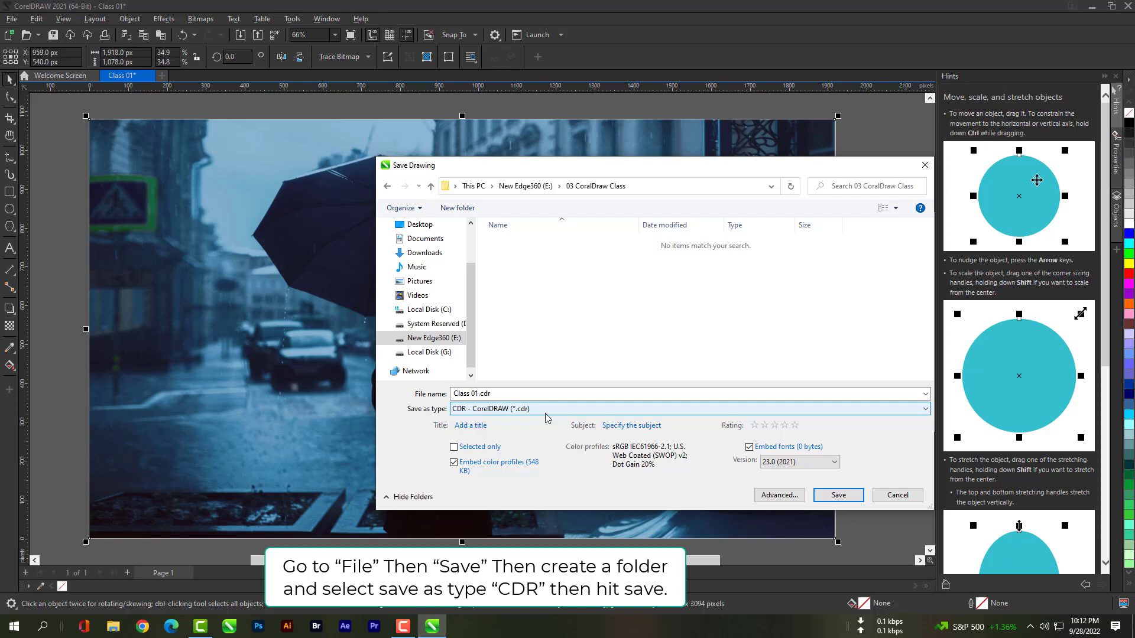
# Save Class 01.cdr and open an export into the E:\03 CoralDraw Class folder.
pyautogui.click(838, 495)
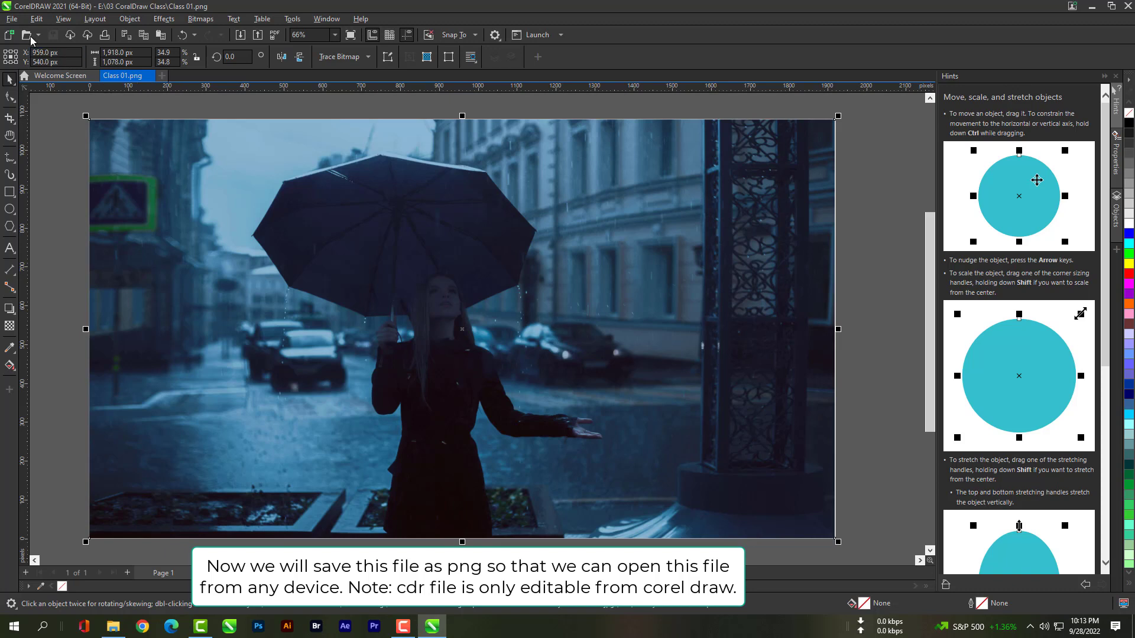
pyautogui.click(12, 19)
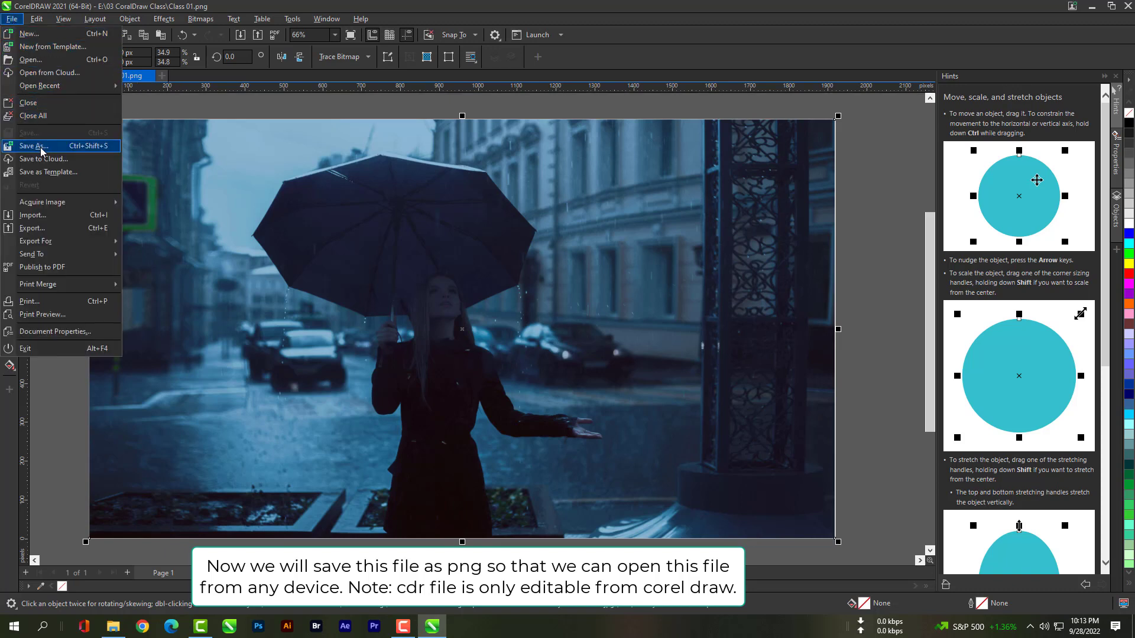
pyautogui.click(50, 230)
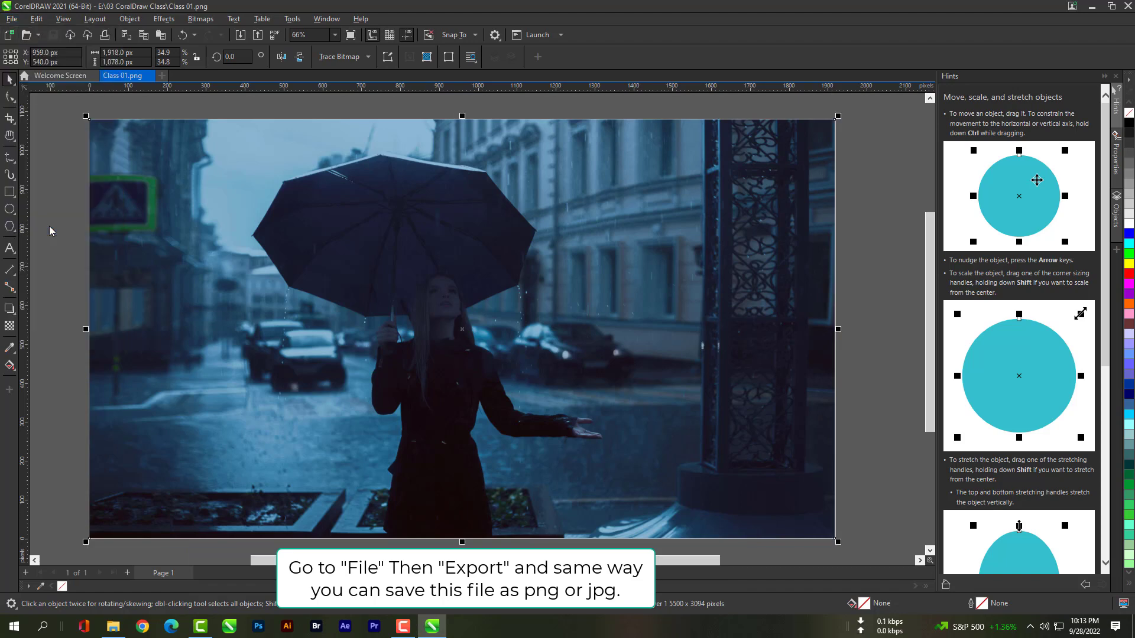
pyautogui.scroll(-2, 448, 371)
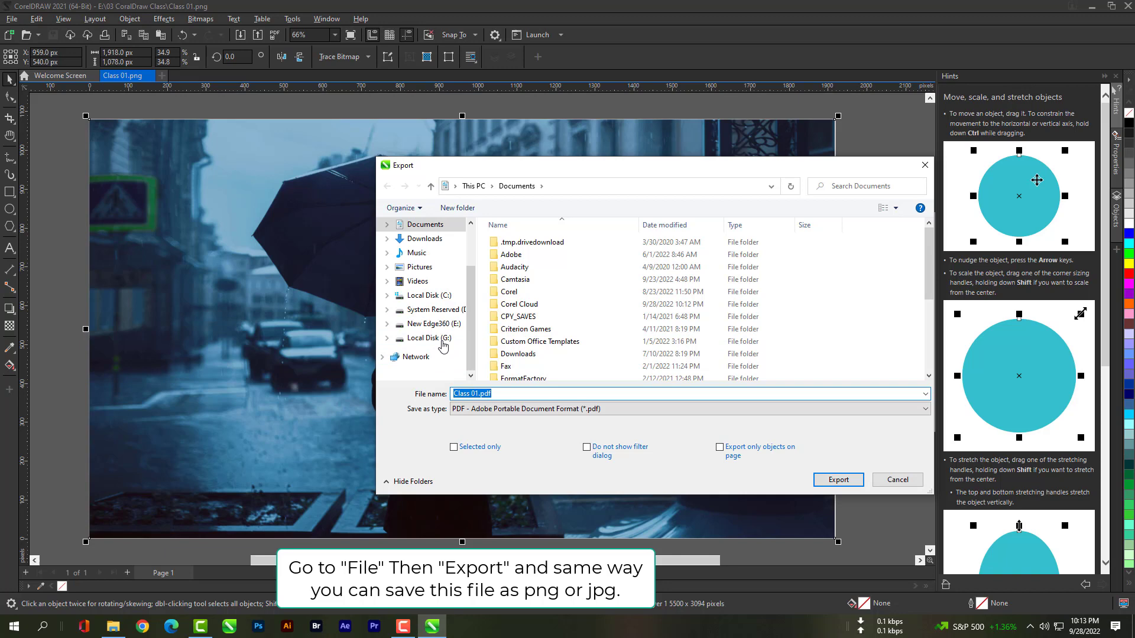
pyautogui.click(436, 324)
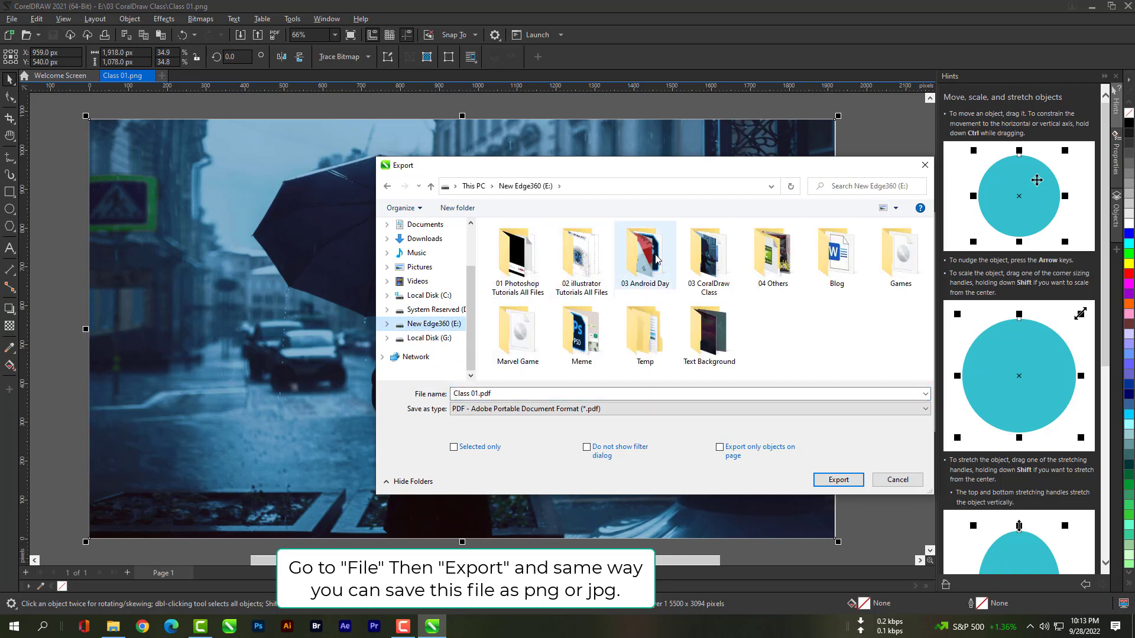
pyautogui.doubleClick(709, 260)
# Export the drawing as a PNG named Class 01 01.png.
pyautogui.click(546, 409)
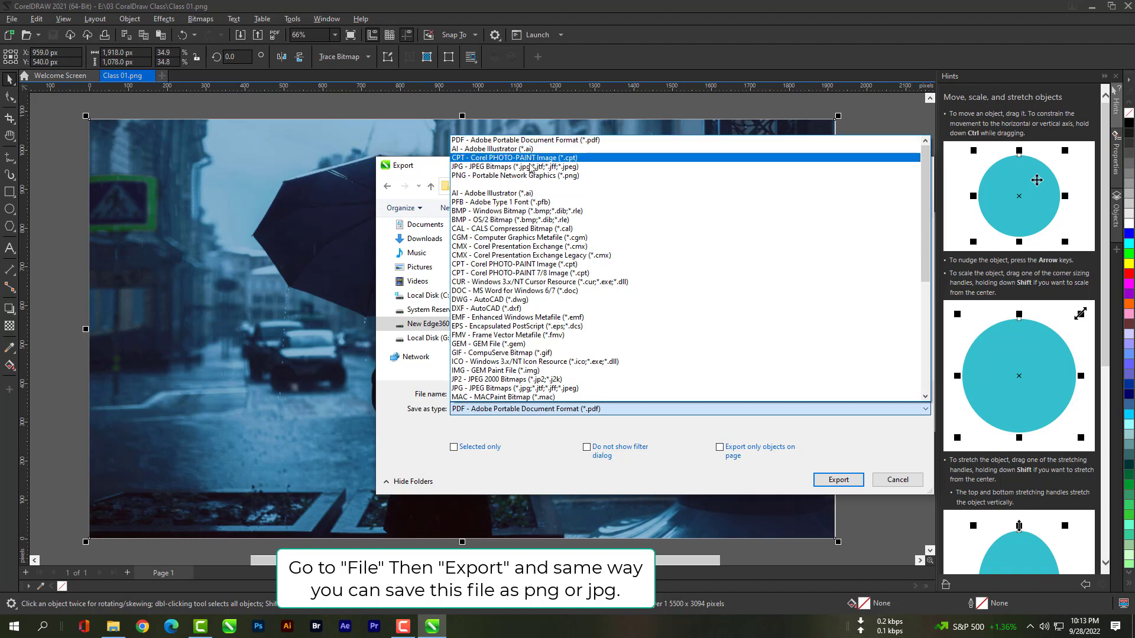
pyautogui.click(520, 176)
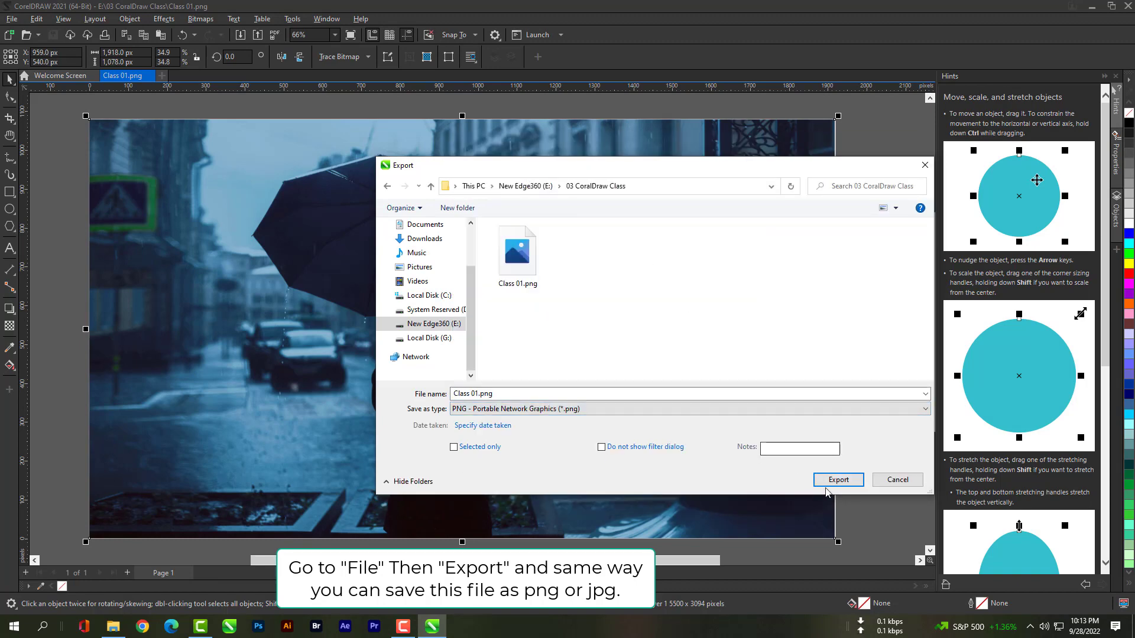
pyautogui.click(517, 254)
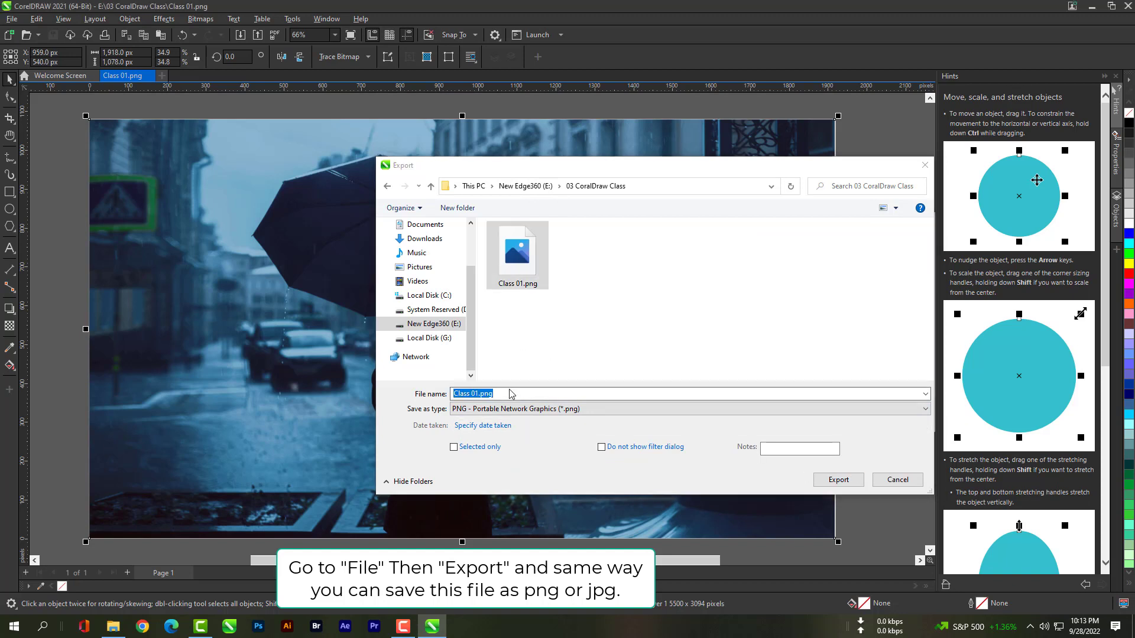
pyautogui.click(480, 393)
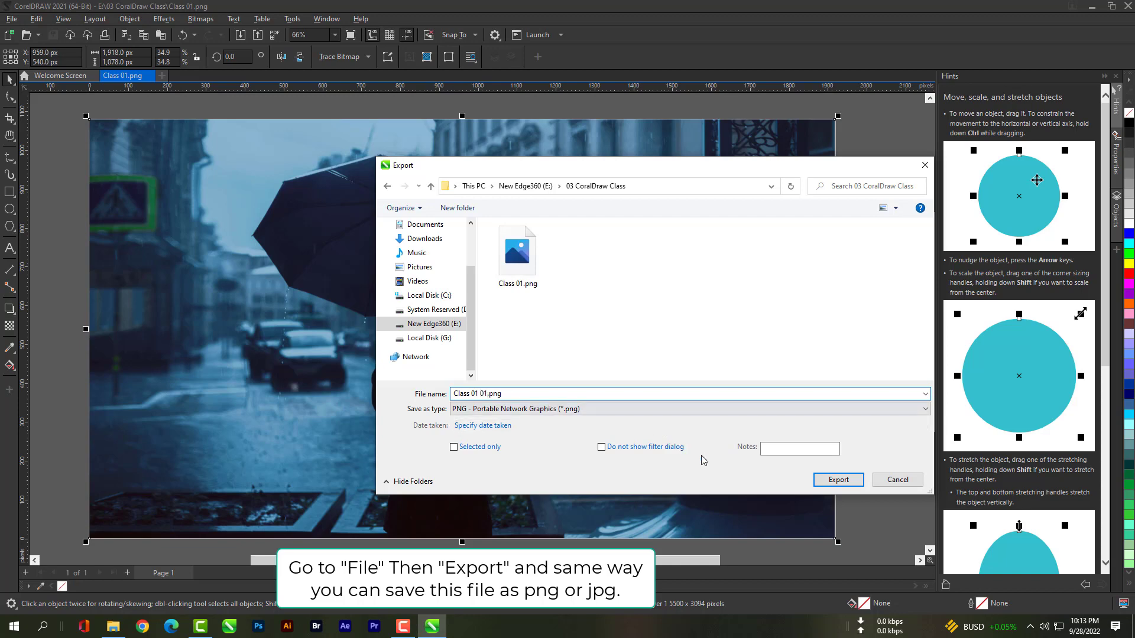
pyautogui.click(834, 479)
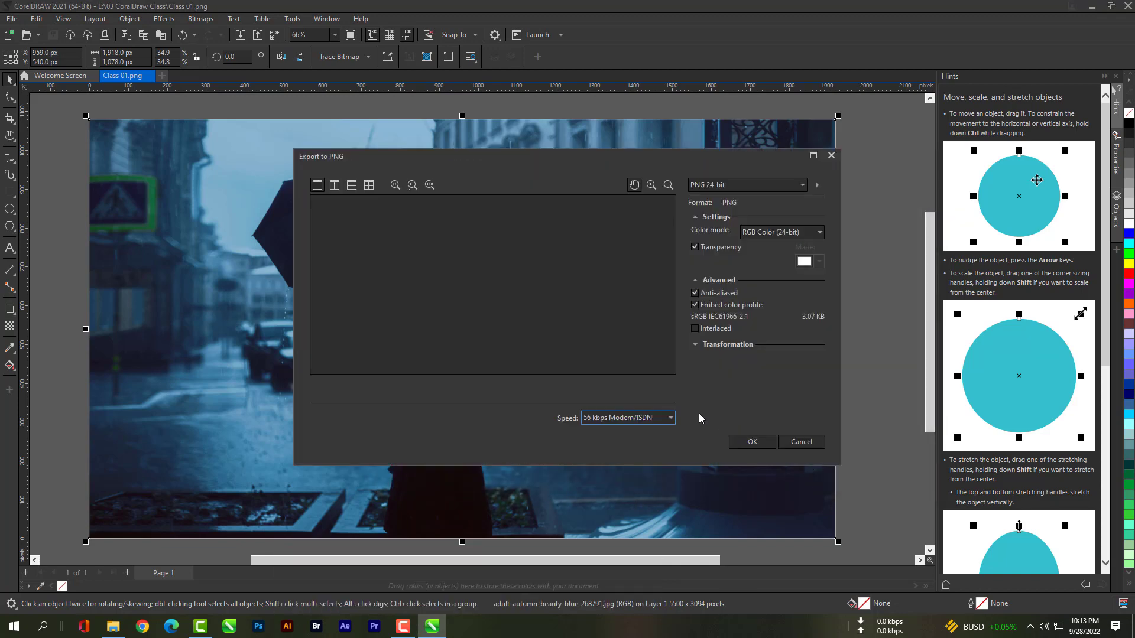
# Keep the PNG 24-bit preset and default connection speed, and confirm the export.
pyautogui.click(732, 186)
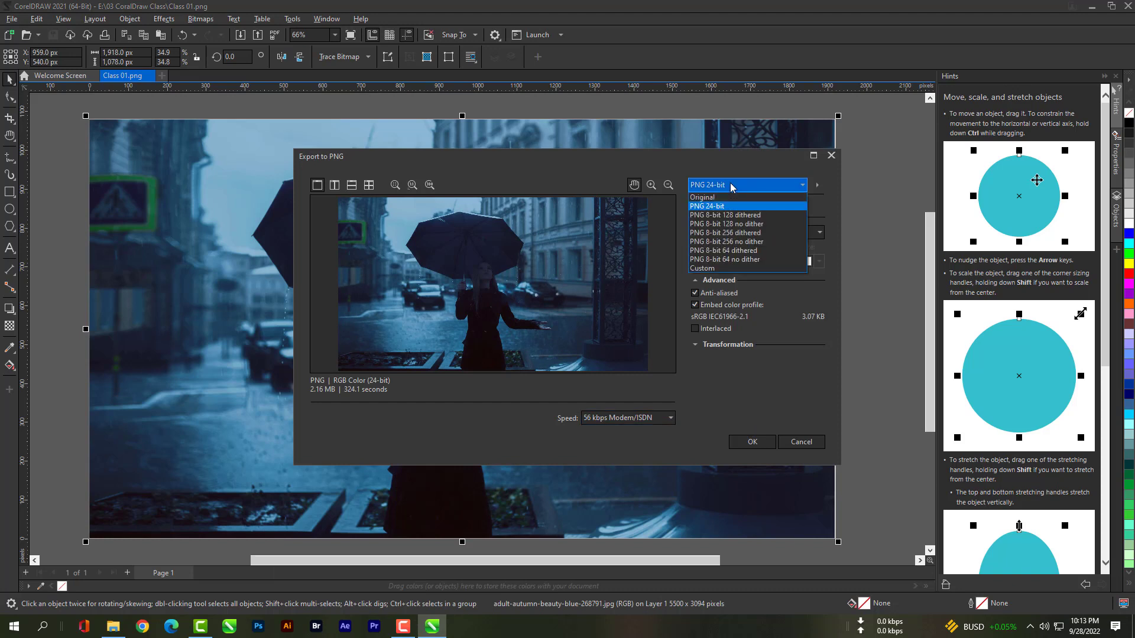
pyautogui.click(725, 206)
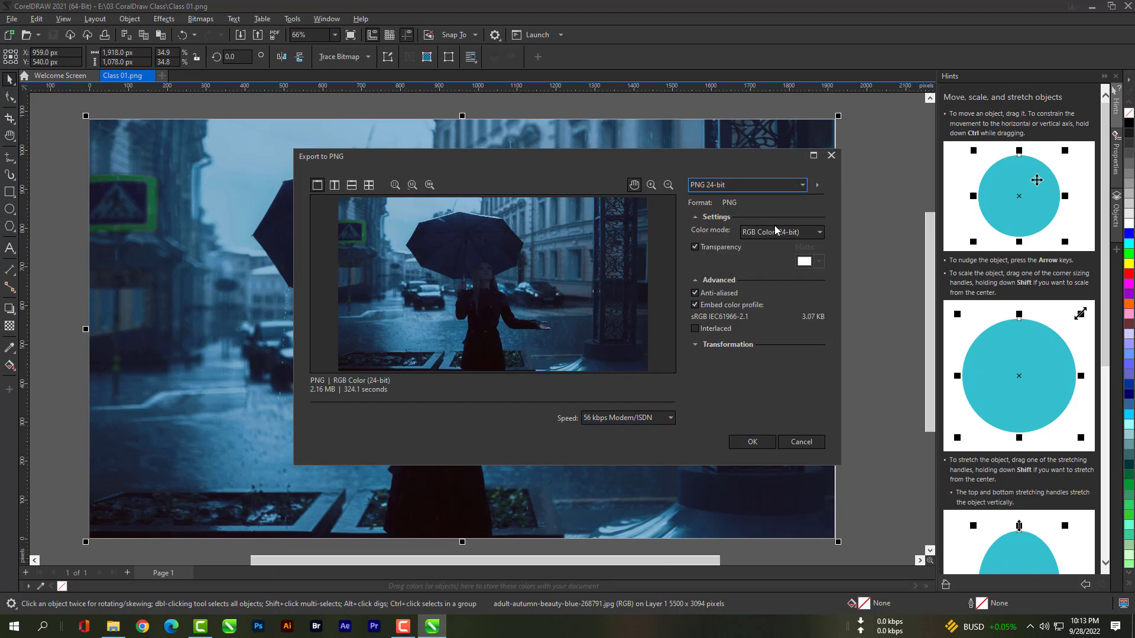
pyautogui.click(648, 418)
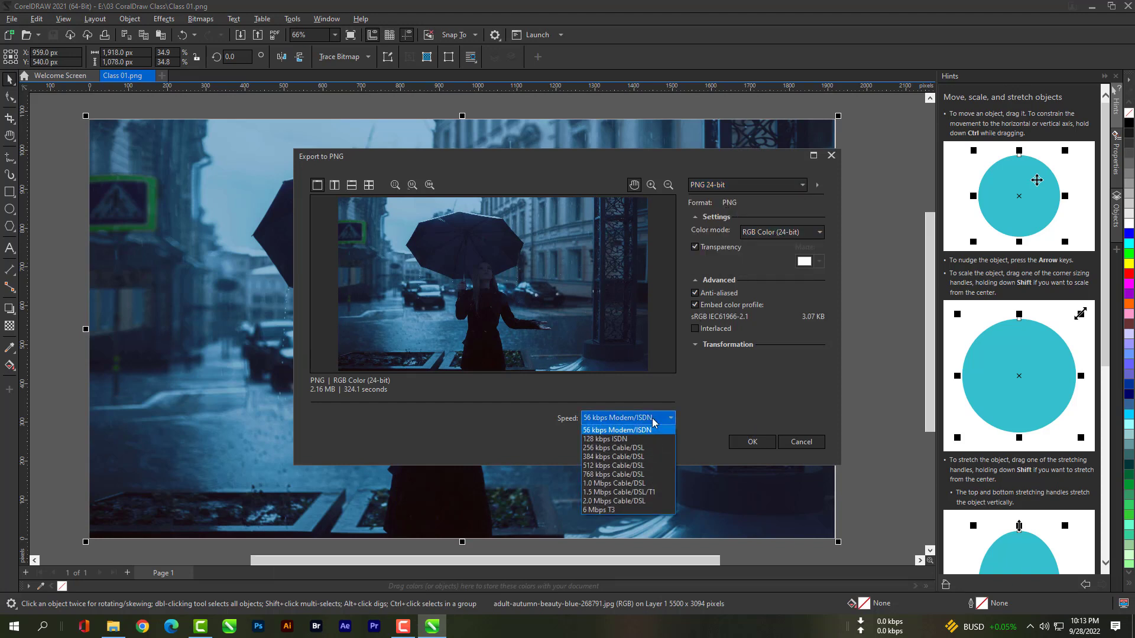
pyautogui.click(648, 431)
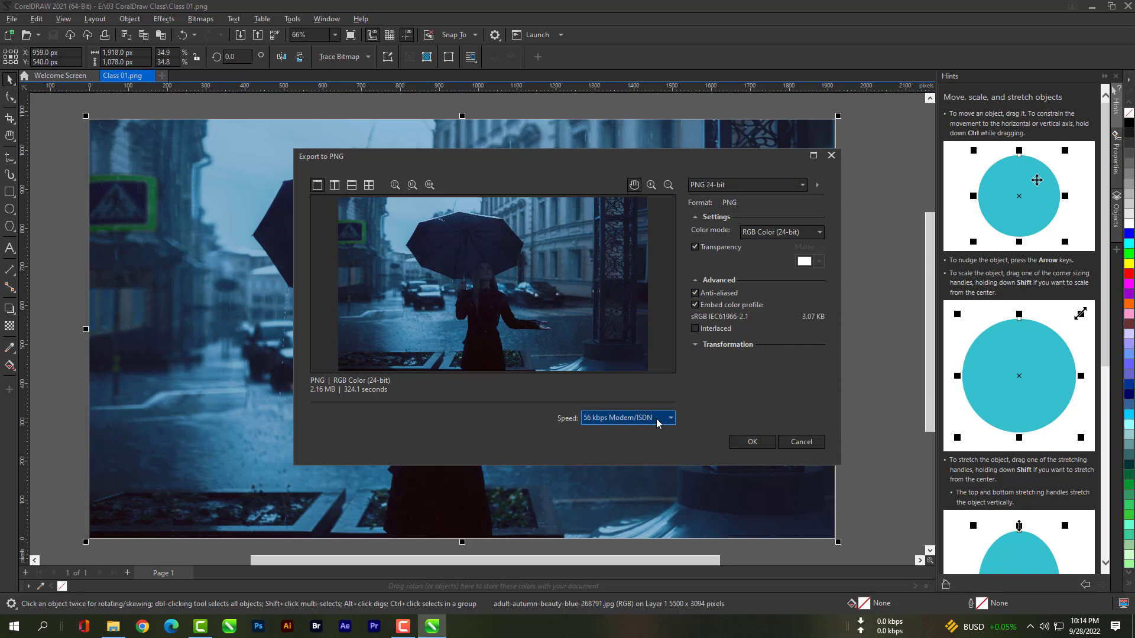
pyautogui.click(658, 421)
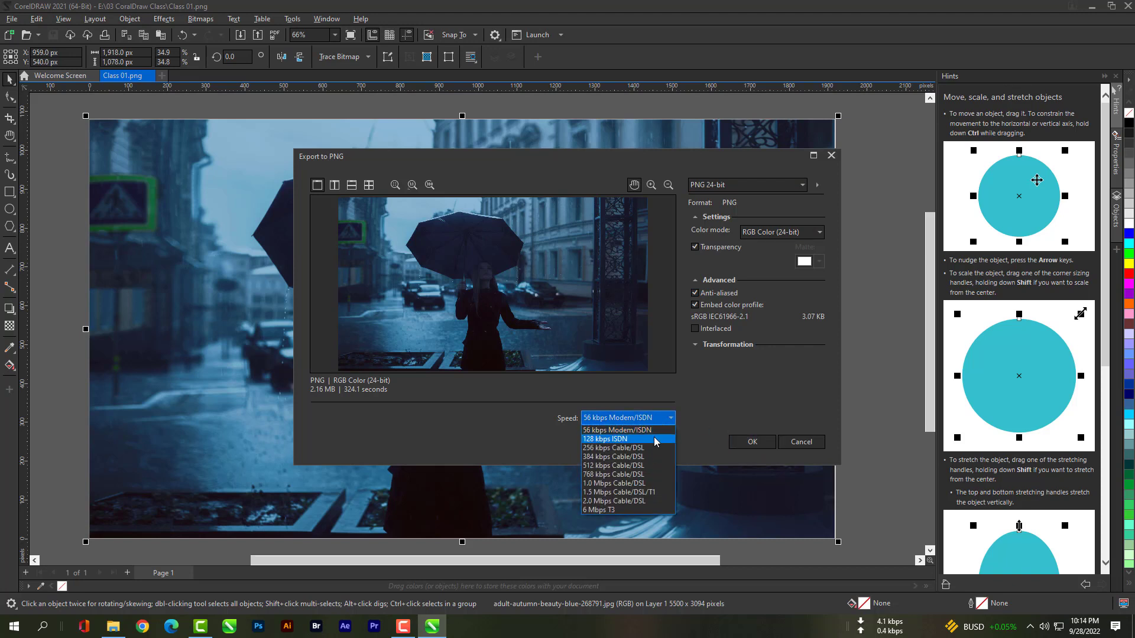
pyautogui.click(651, 429)
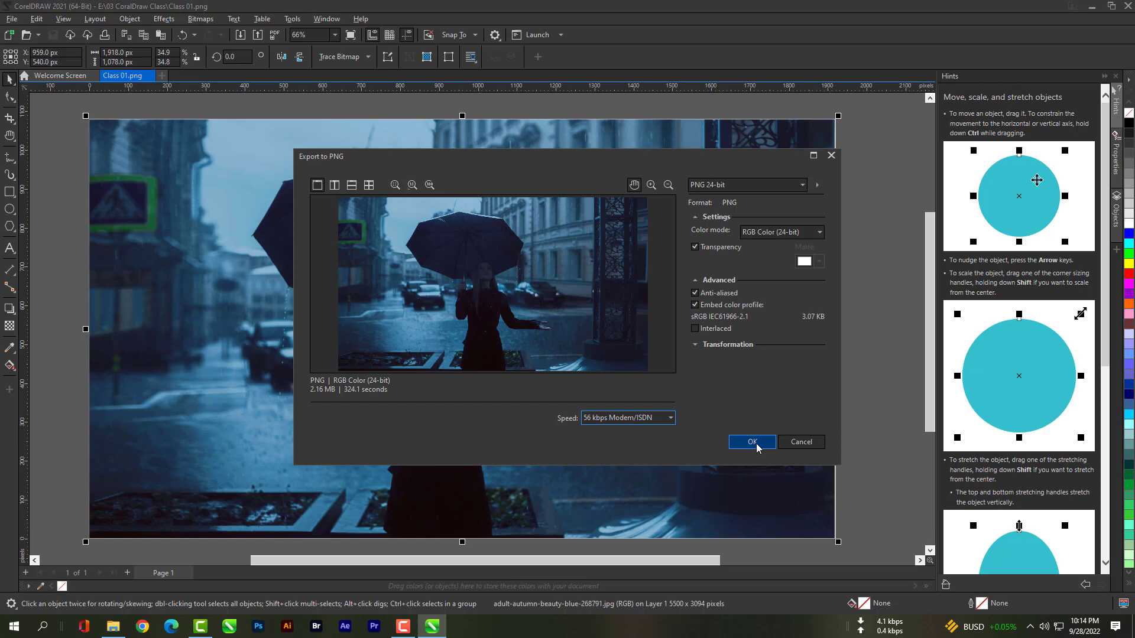
pyautogui.click(757, 443)
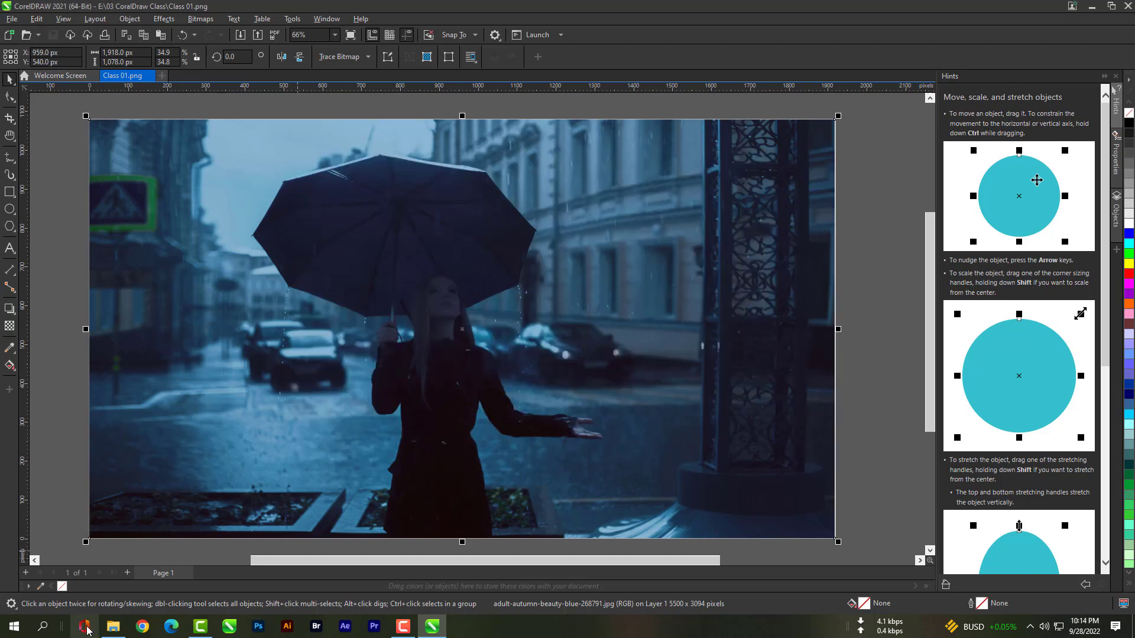
# View Class 01 01.png from the 03 CoralDraw Class folder in File Explorer, then close the viewer.
pyautogui.click(110, 629)
pyautogui.rightClick(254, 253)
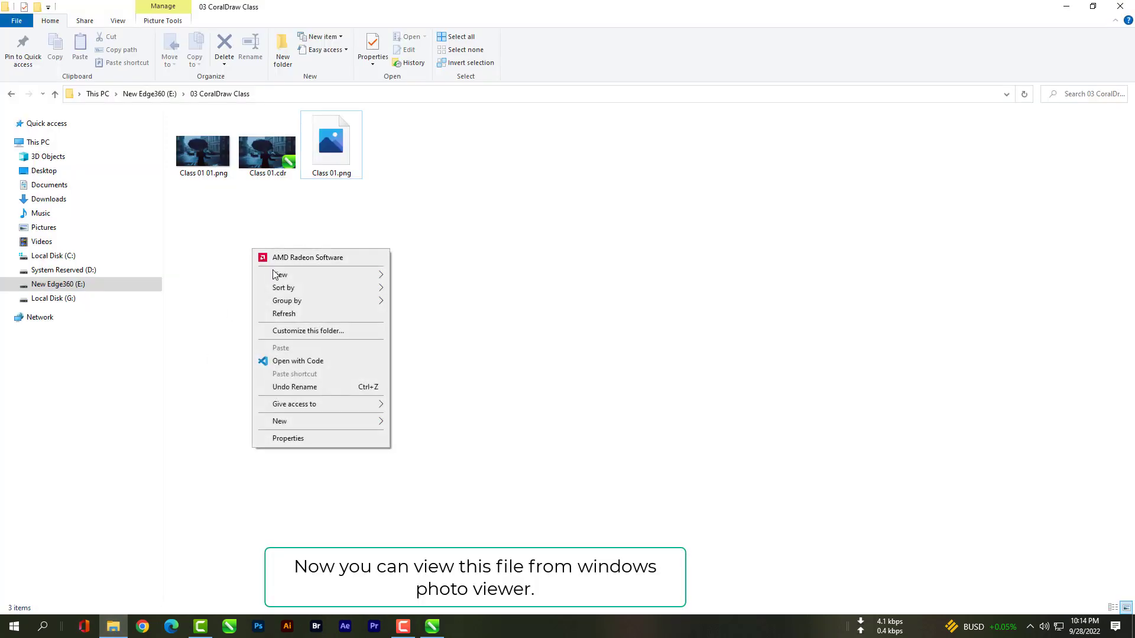
pyautogui.click(215, 169)
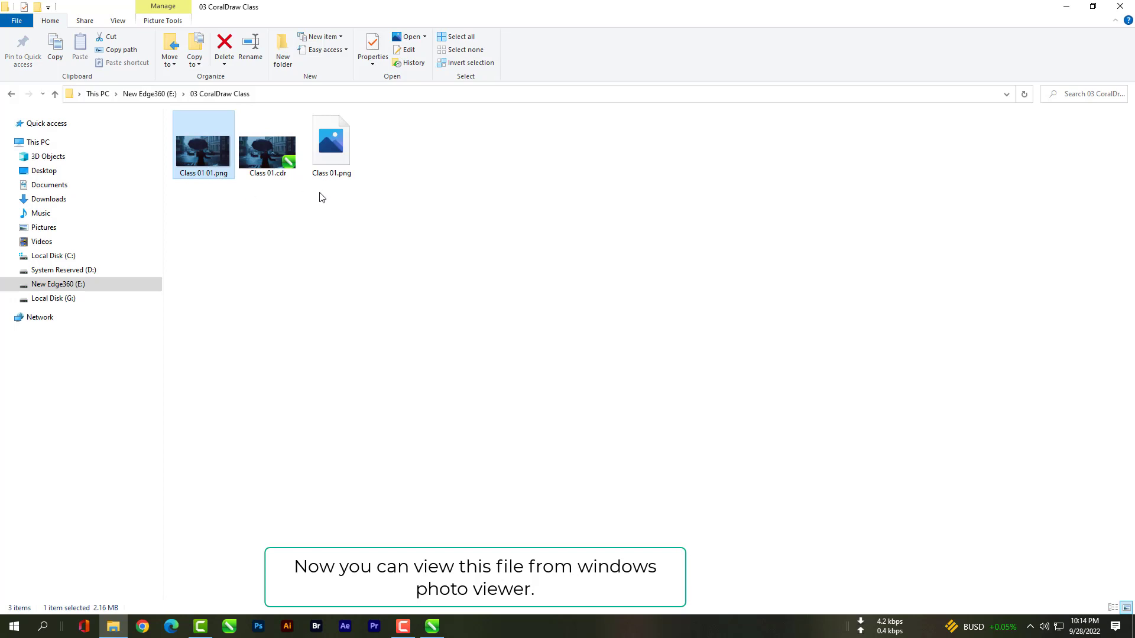
pyautogui.doubleClick(223, 159)
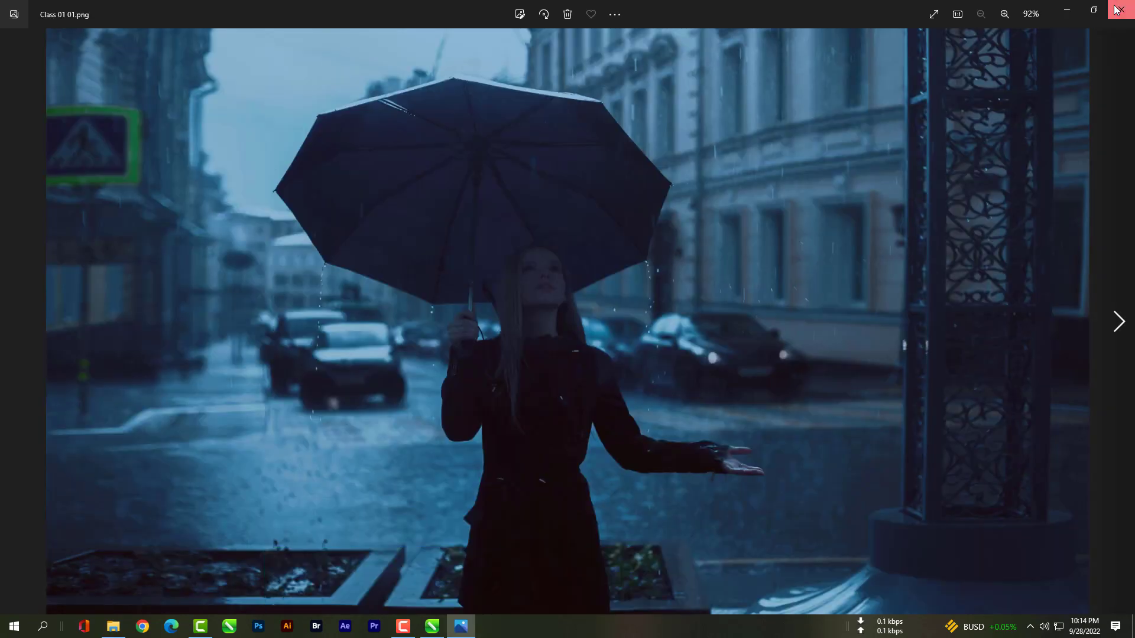
pyautogui.click(1116, 10)
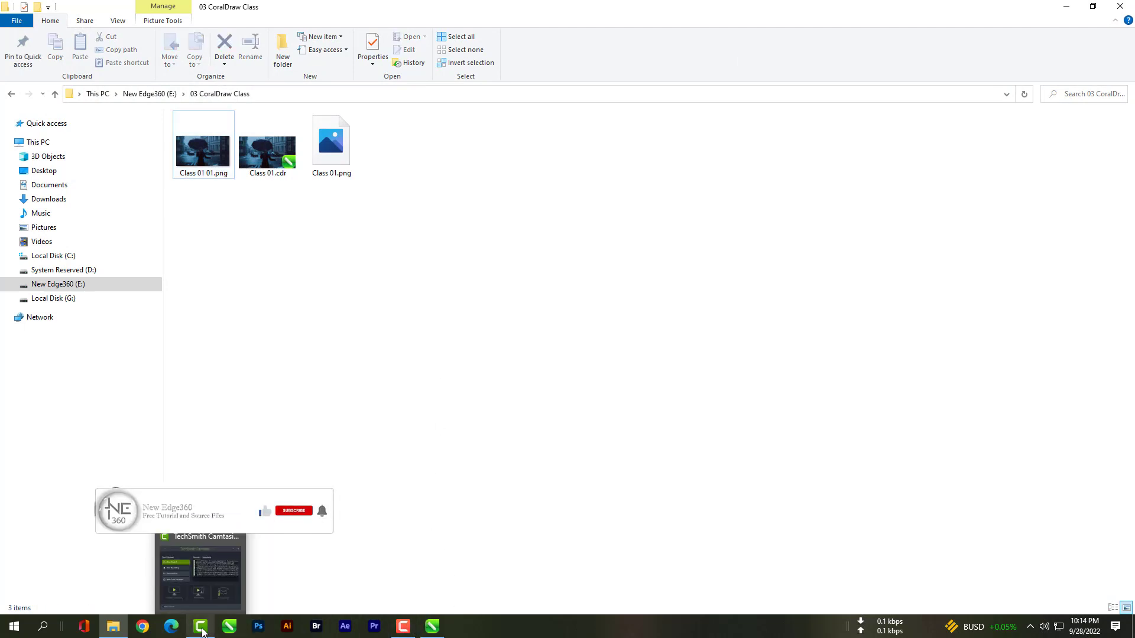
# Bring the CorelDRAW Class 01 drawing back to the front from the taskbar.
pyautogui.click(432, 628)
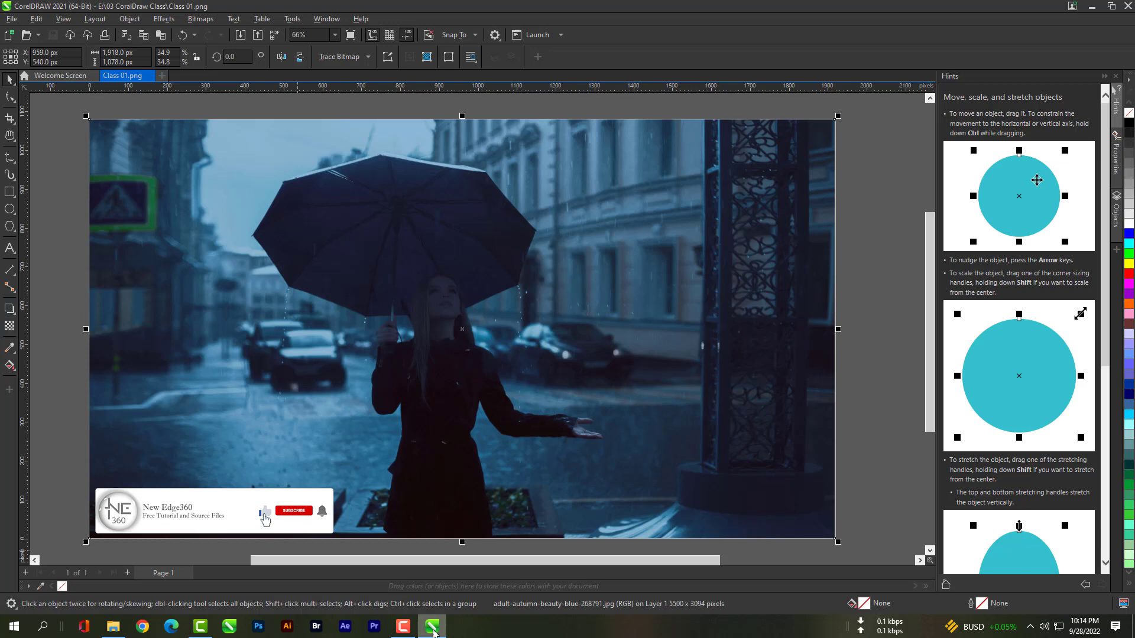